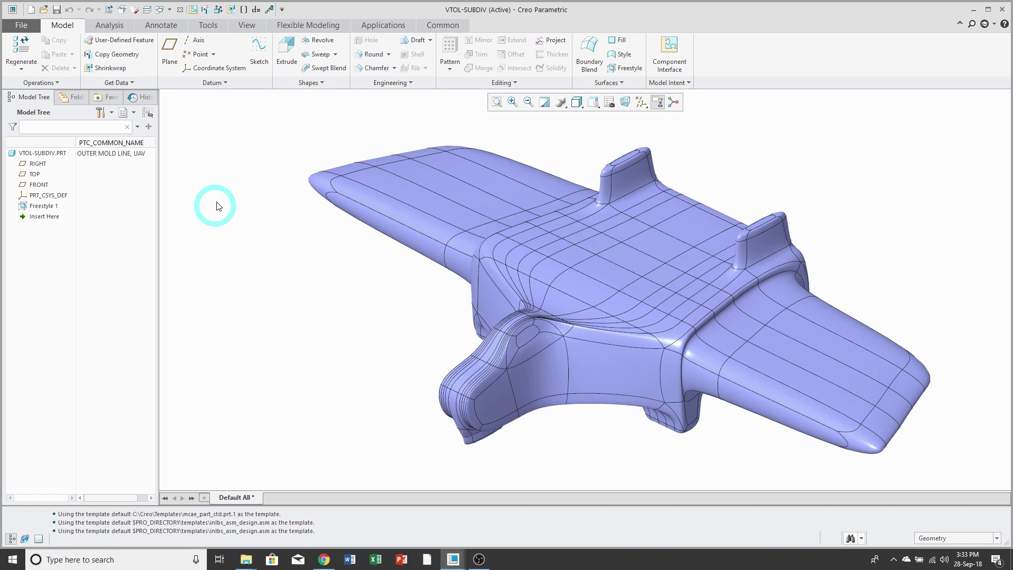
pyautogui.click(31, 10)
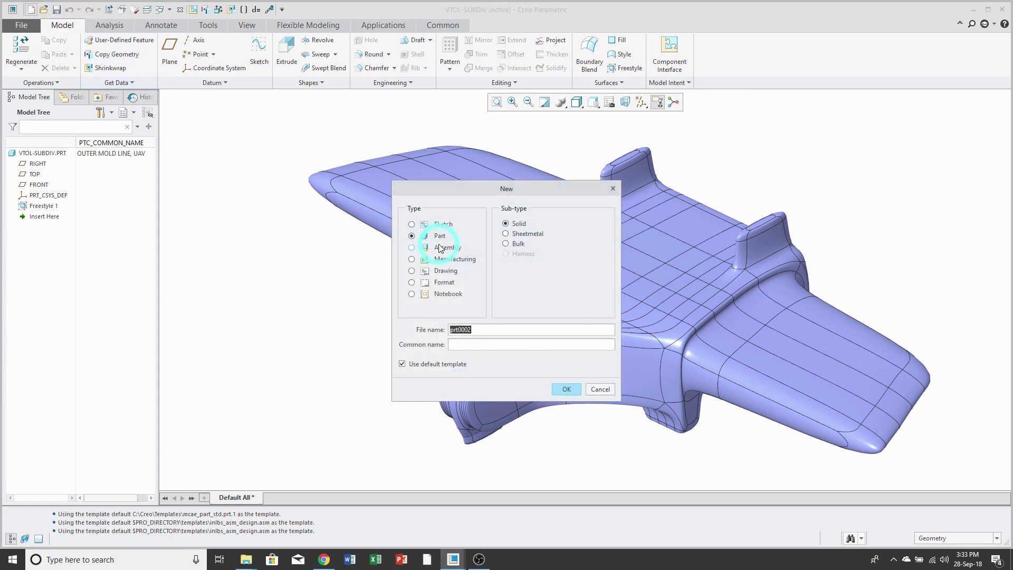
pyautogui.click(439, 248)
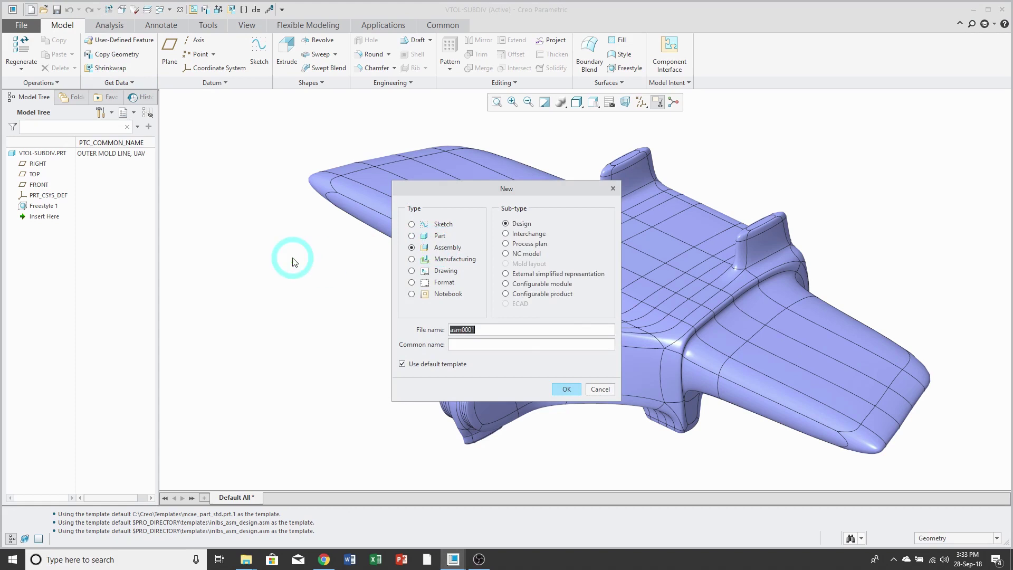
pyautogui.write('01-10000001-001')
pyautogui.press('Tab')
pyautogui.write('VEHICLE, TOP LEVEL')
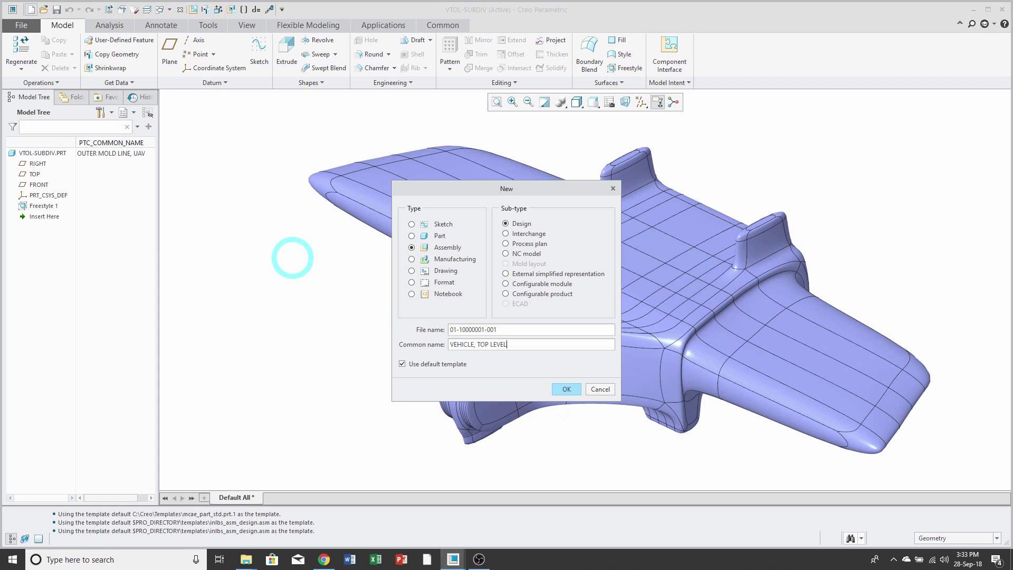
pyautogui.click(566, 390)
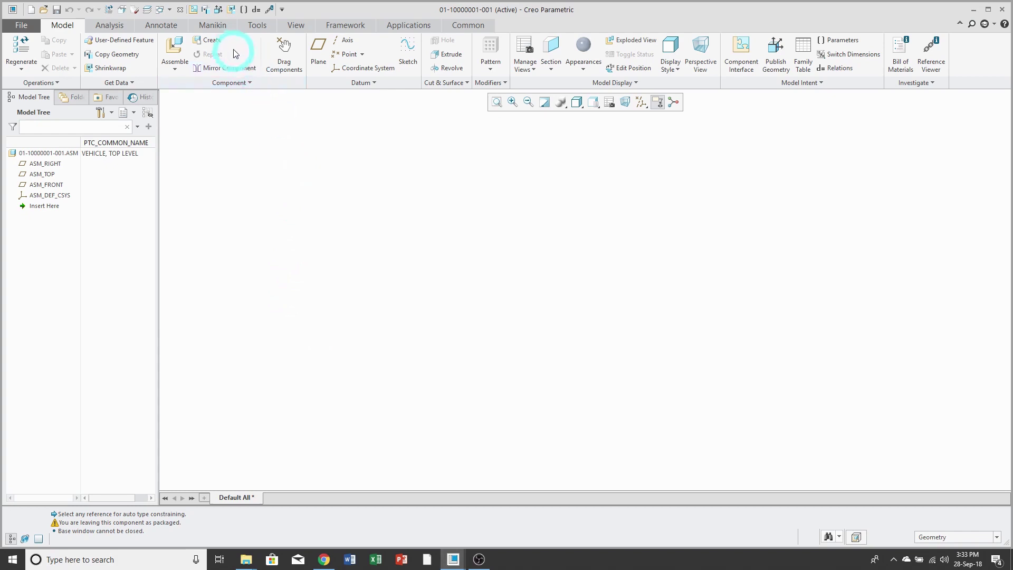
pyautogui.click(214, 41)
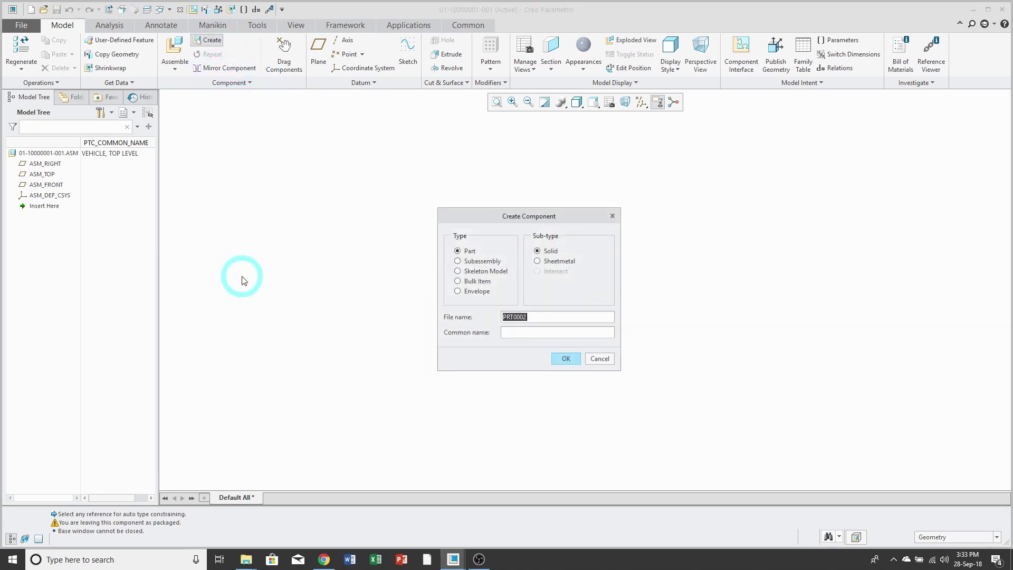
pyautogui.click(460, 272)
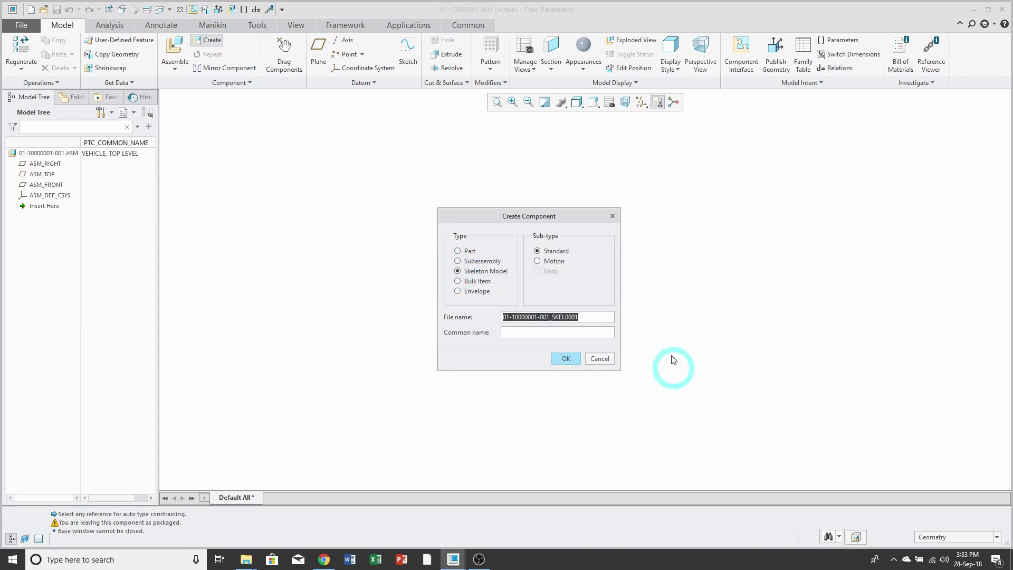
pyautogui.click(606, 317)
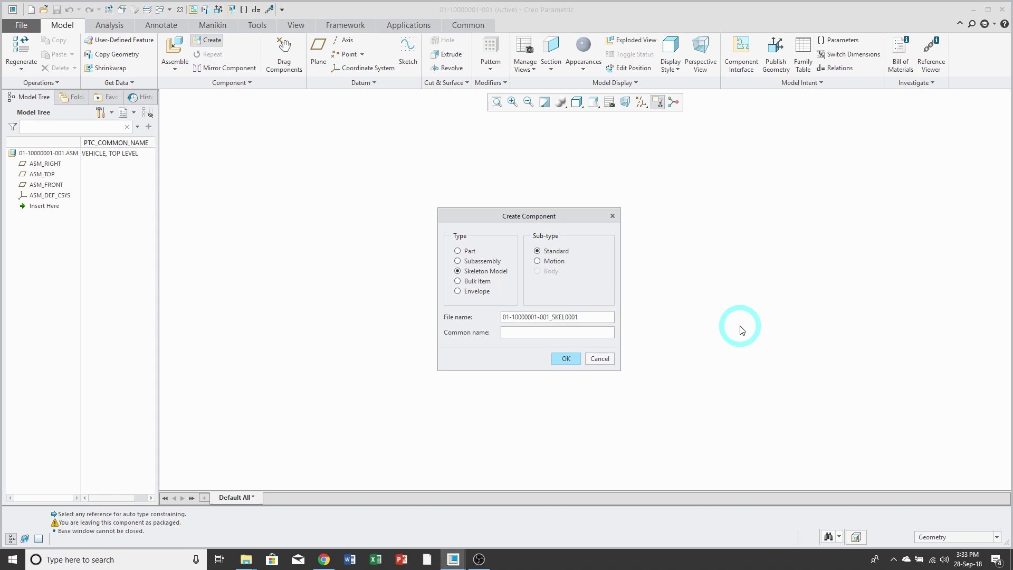
pyautogui.press('BackSpace')
pyautogui.press('BackSpace')
pyautogui.press('BackSpace')
pyautogui.press('BackSpace')
pyautogui.write('SKELETON, VEHICLE, TOP LEVEL')
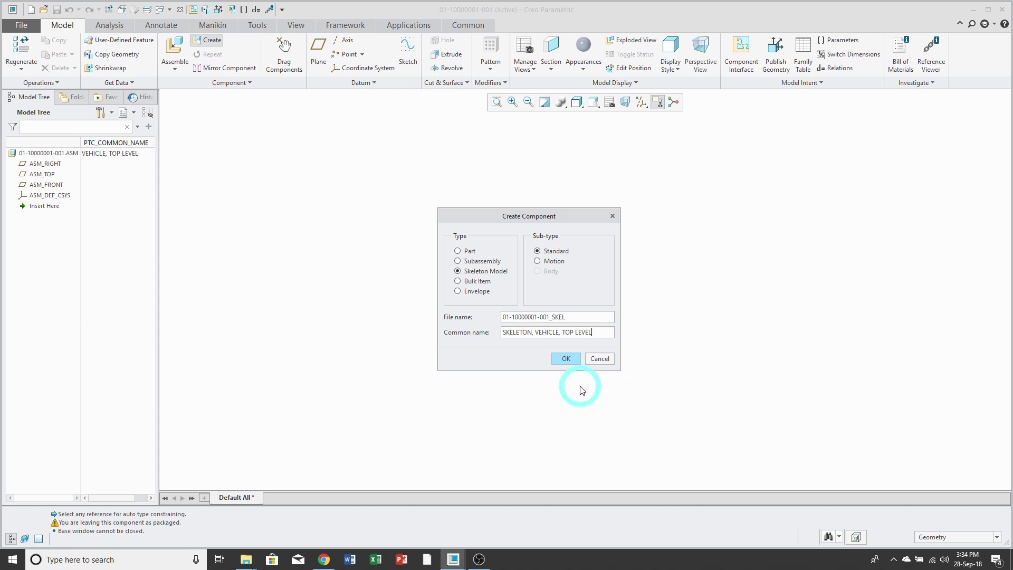
pyautogui.click(566, 359)
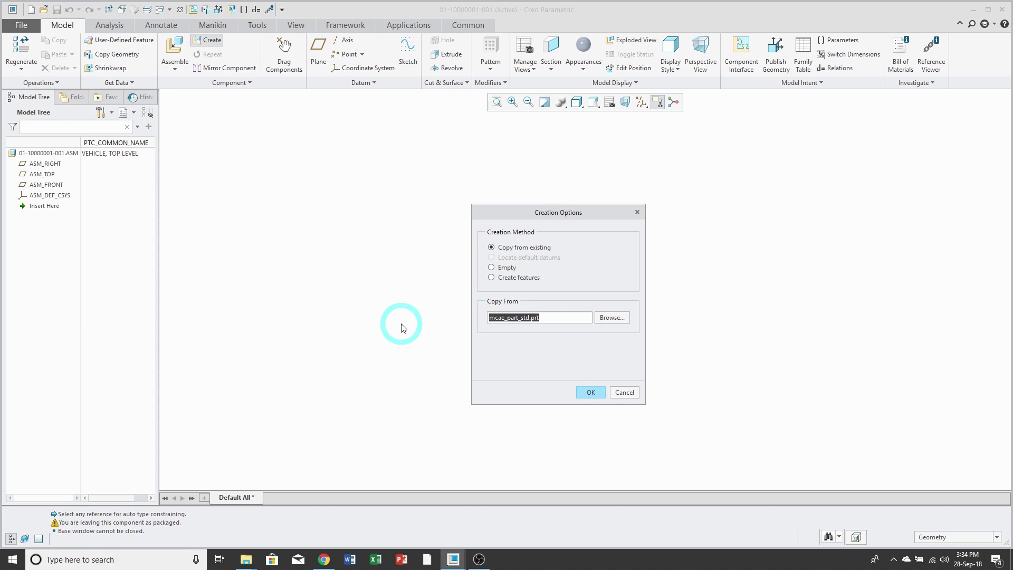
# Create the skeleton as a copy of the in-session part vtol-subdiv.prt.
pyautogui.click(610, 318)
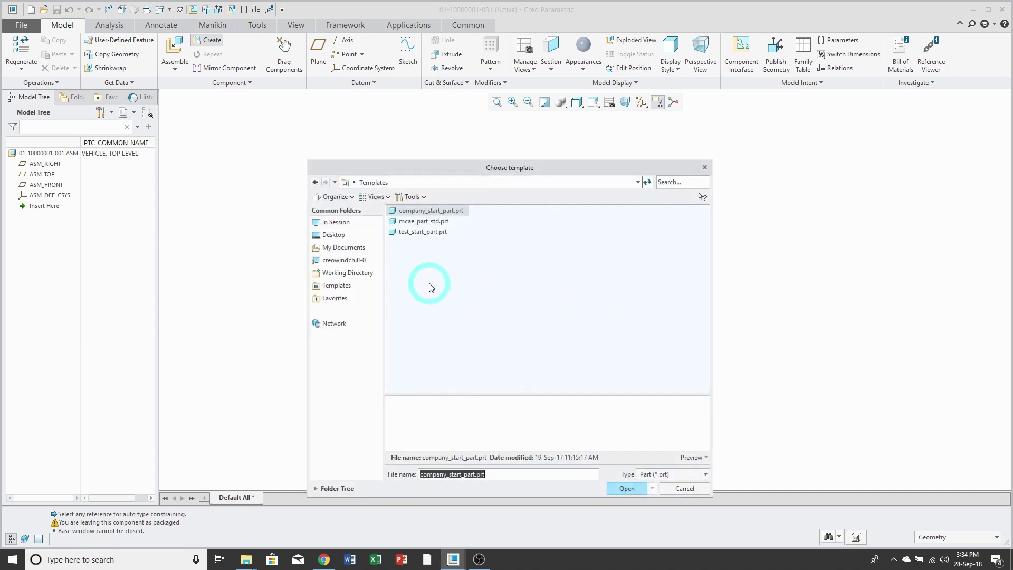
pyautogui.click(337, 222)
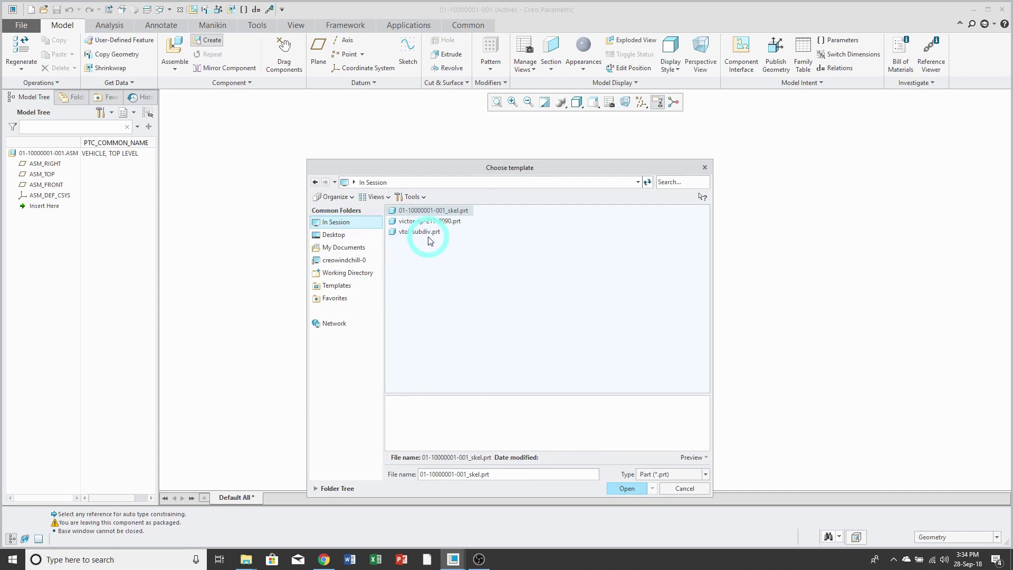
pyautogui.click(422, 231)
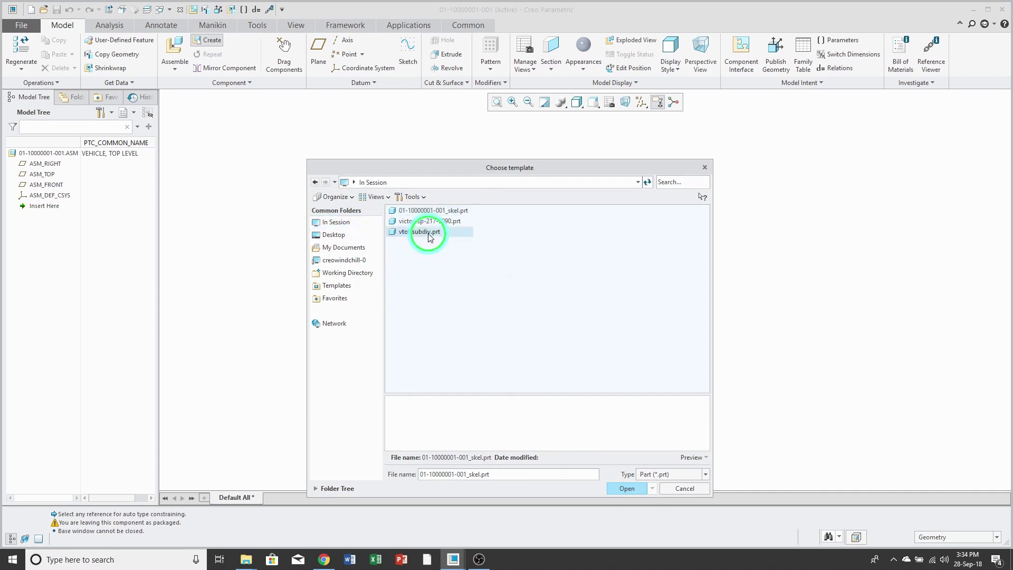
pyautogui.click(626, 488)
pyautogui.click(589, 393)
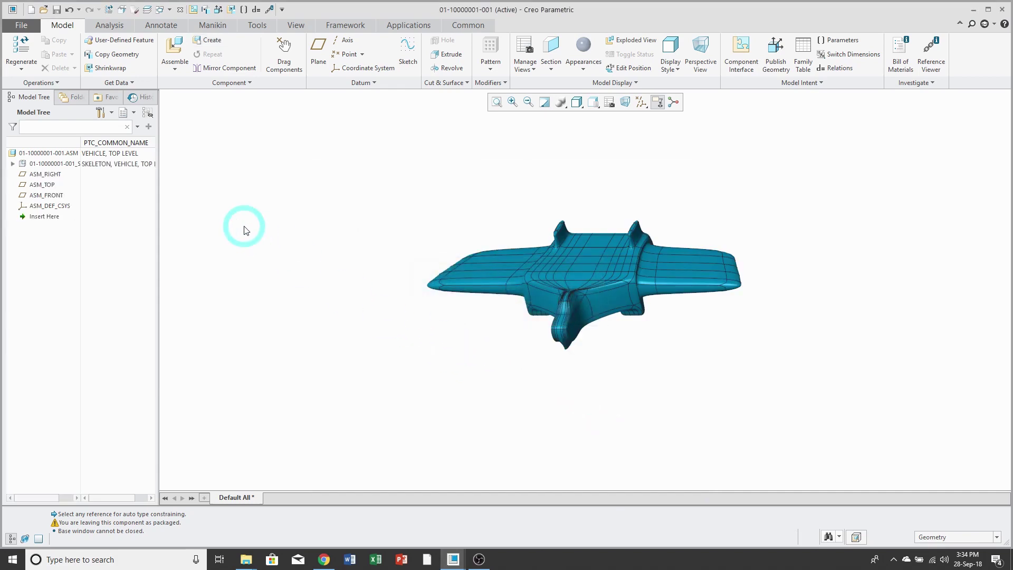
# Expand the skeleton in the Model Tree and inspect its Freestyle 1 vehicle body.
pyautogui.click(13, 163)
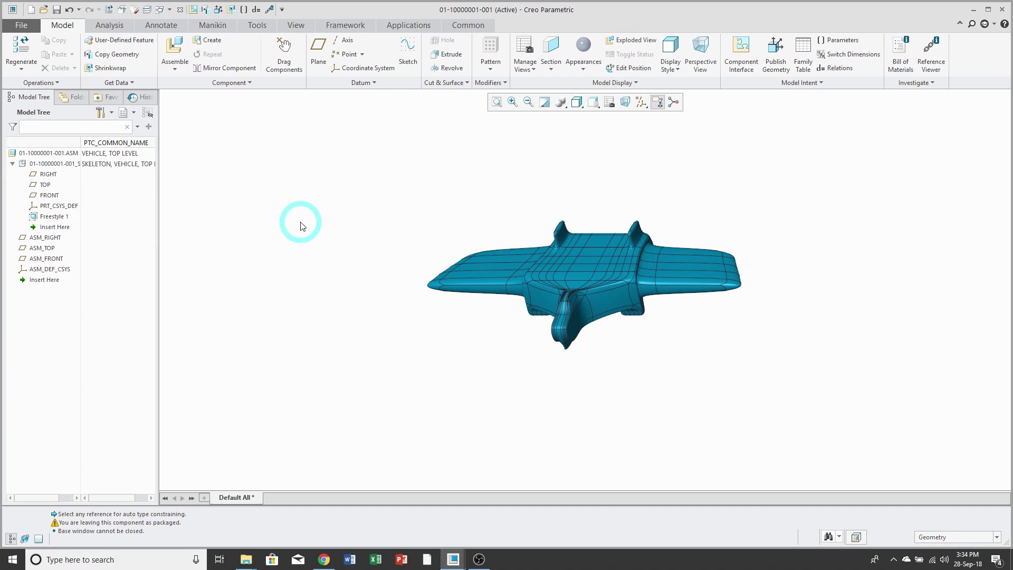
pyautogui.moveTo(533, 198)
pyautogui.mouseDown(button='middle')
pyautogui.moveTo(574, 236)
pyautogui.moveTo(587, 220)
pyautogui.mouseUp(button='middle')
pyautogui.scroll(2, 574, 244)
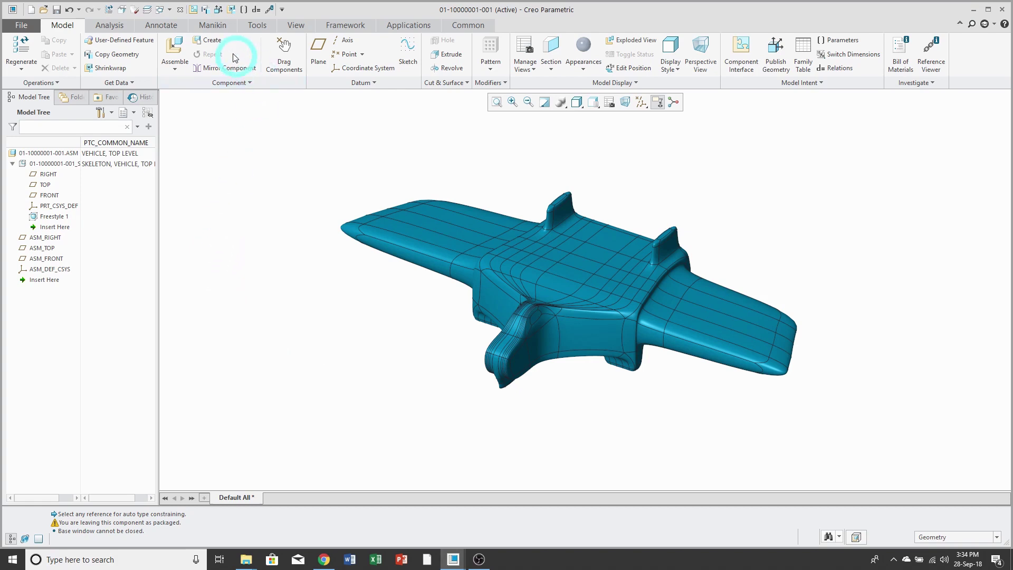
pyautogui.click(210, 40)
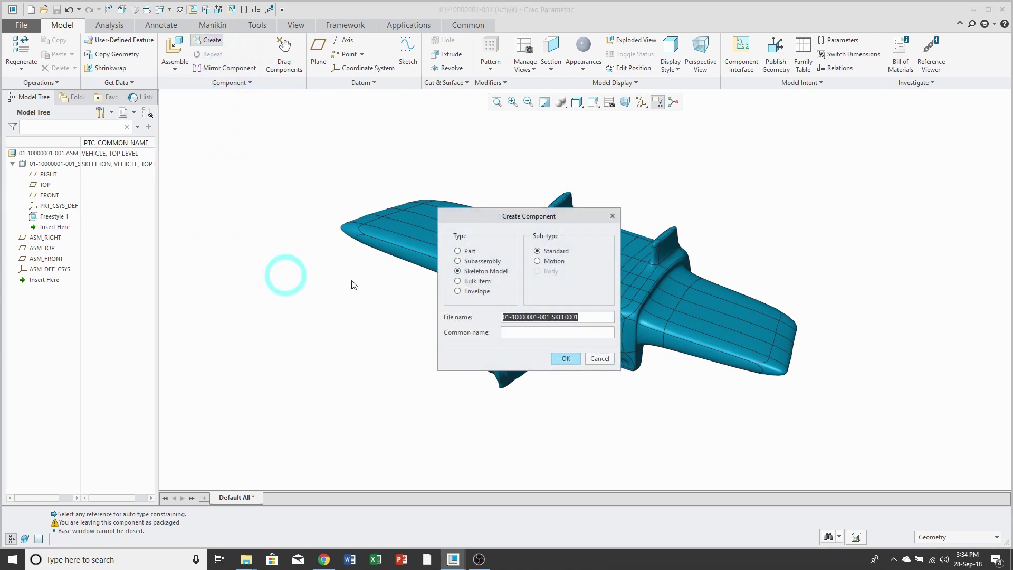
pyautogui.click(476, 261)
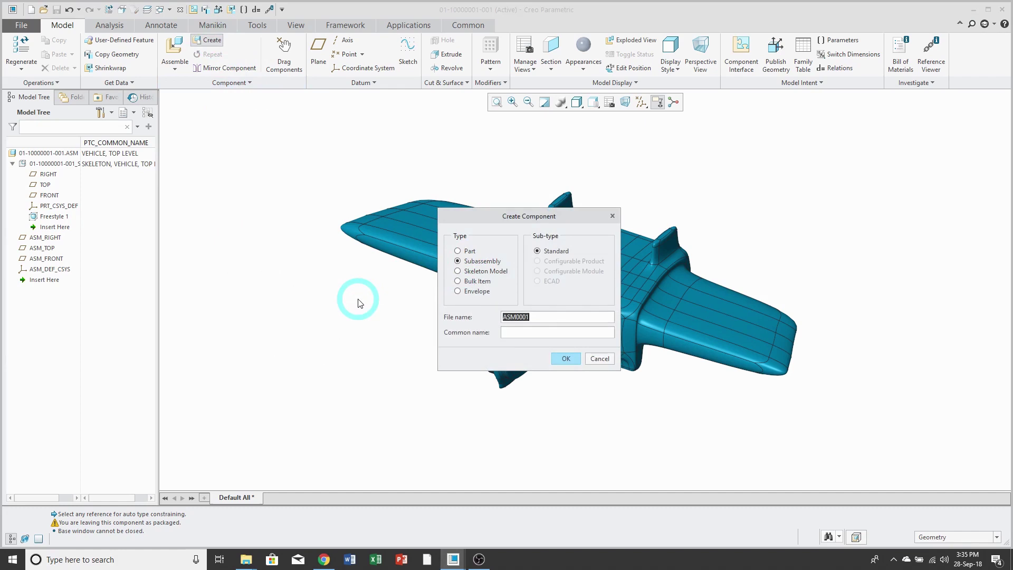
pyautogui.write('02-10000001-001')
pyautogui.click(530, 333)
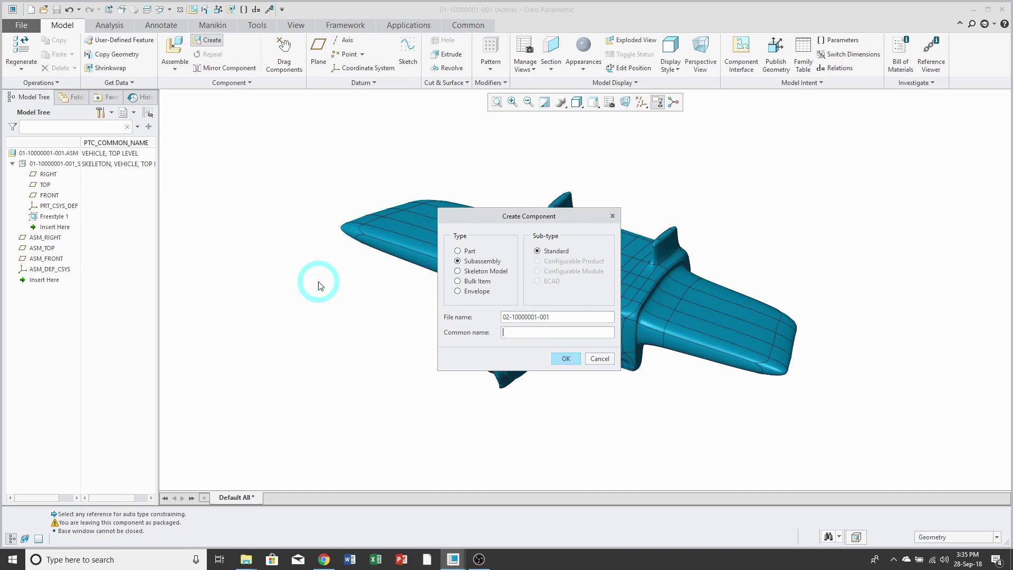
pyautogui.write('STRUCTURAL')
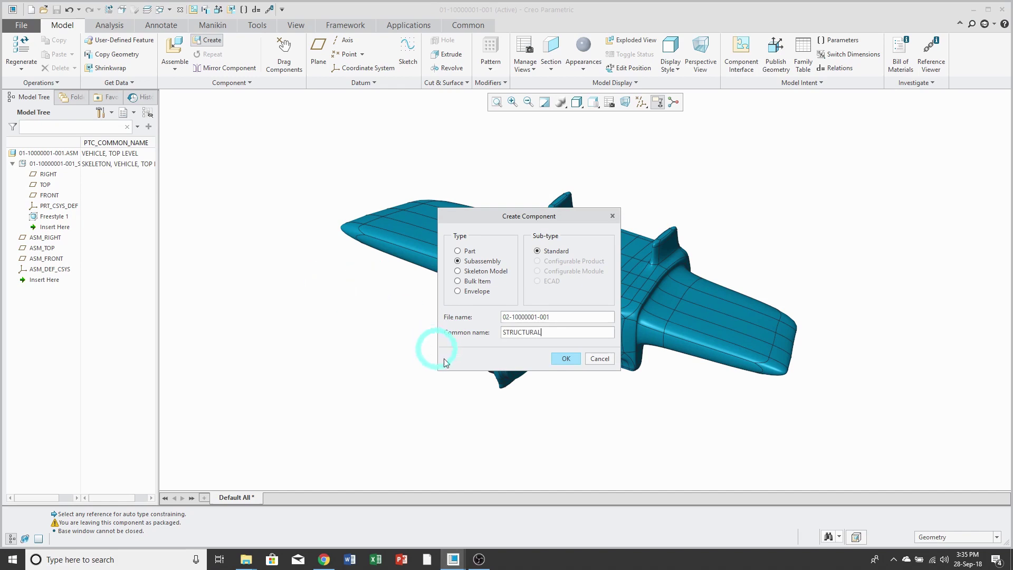
pyautogui.click(566, 359)
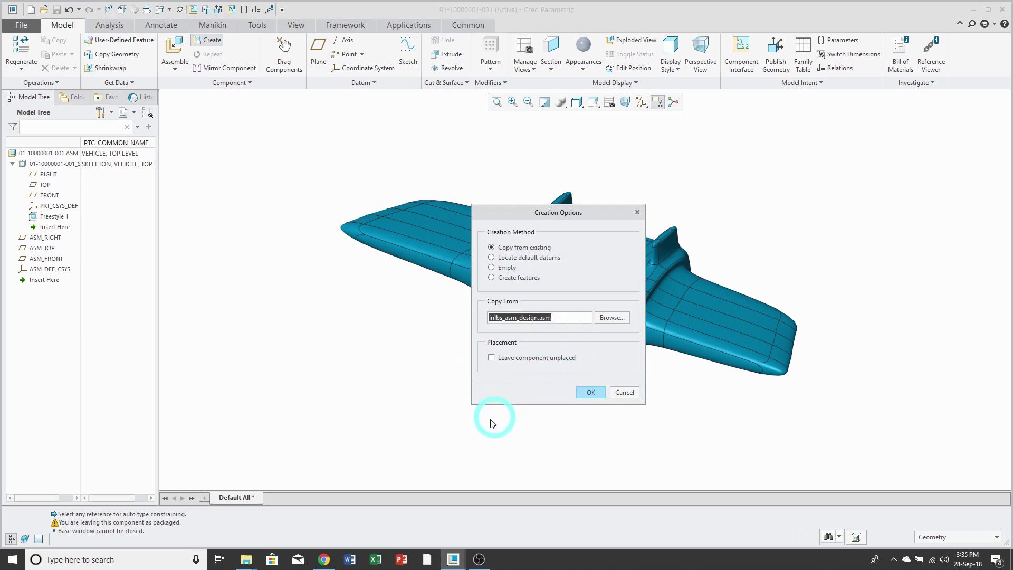
pyautogui.click(589, 391)
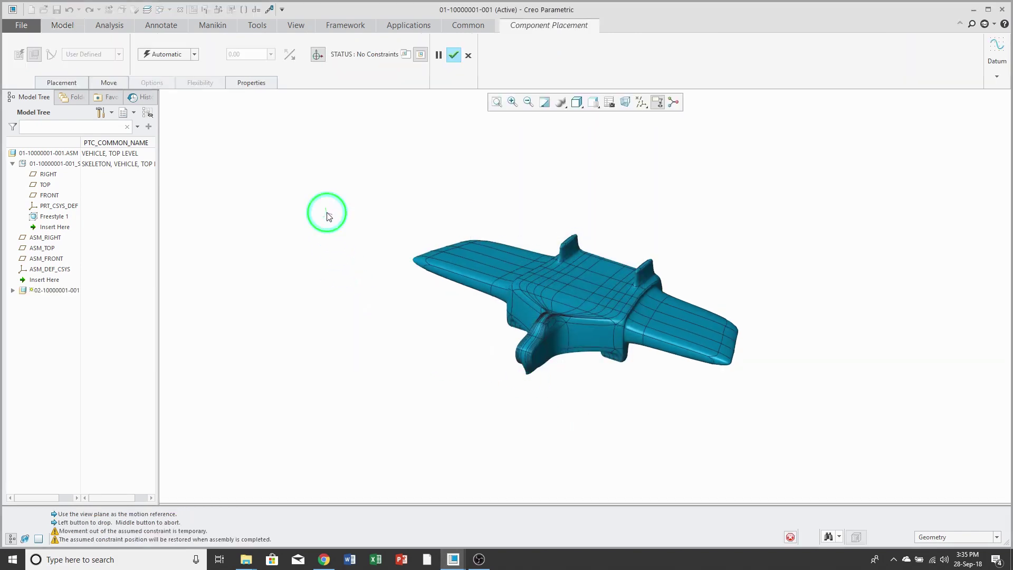
# Place the STRUCTURAL subassembly with a Default constraint and finish placement.
pyautogui.rightClick(323, 307)
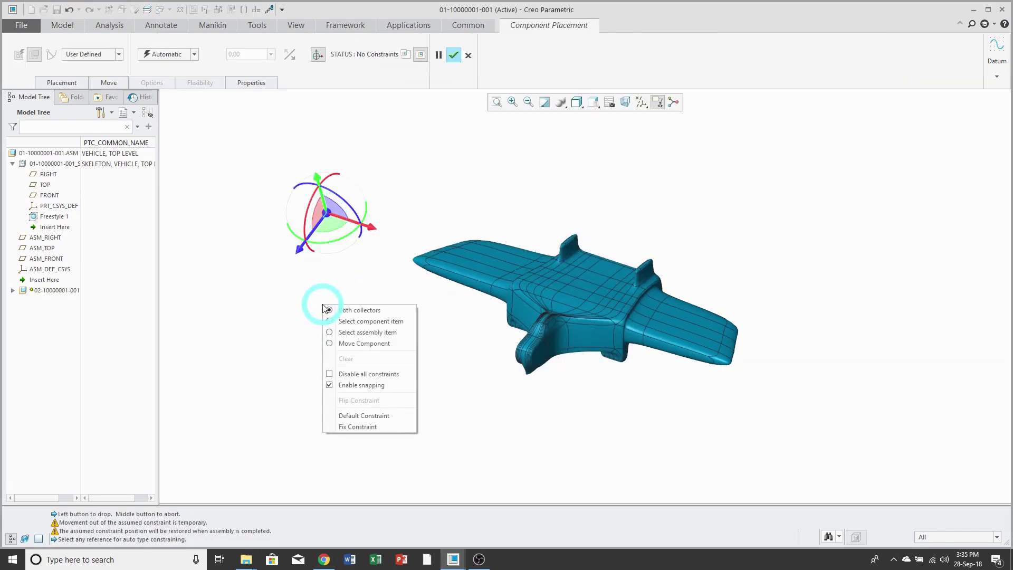
pyautogui.click(363, 419)
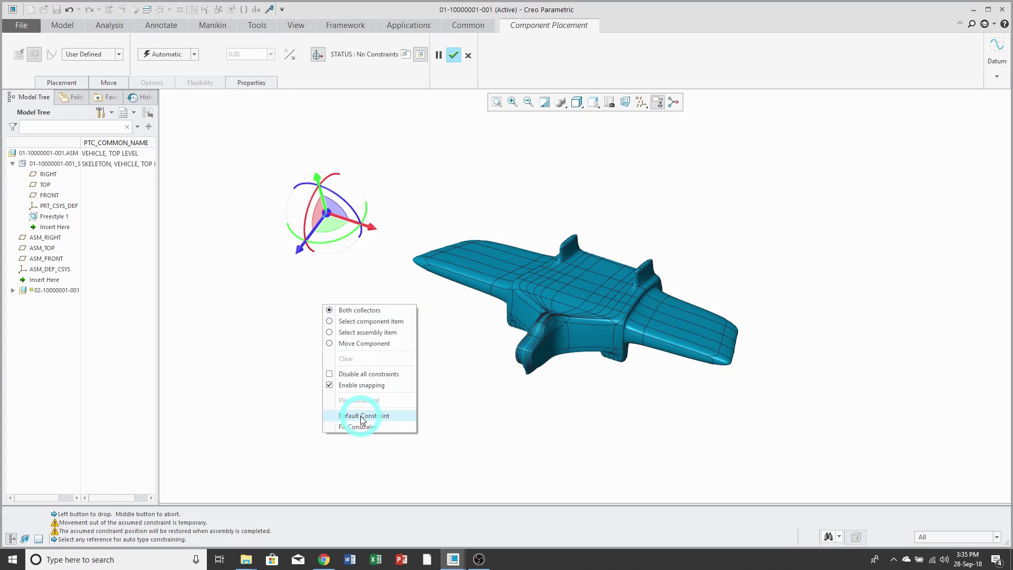
pyautogui.click(362, 416)
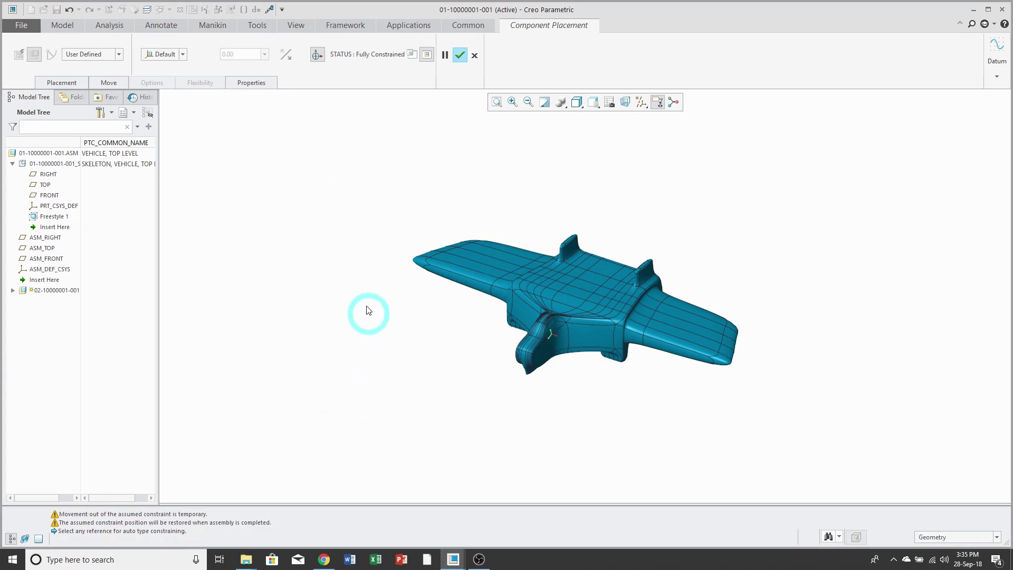
pyautogui.click(459, 56)
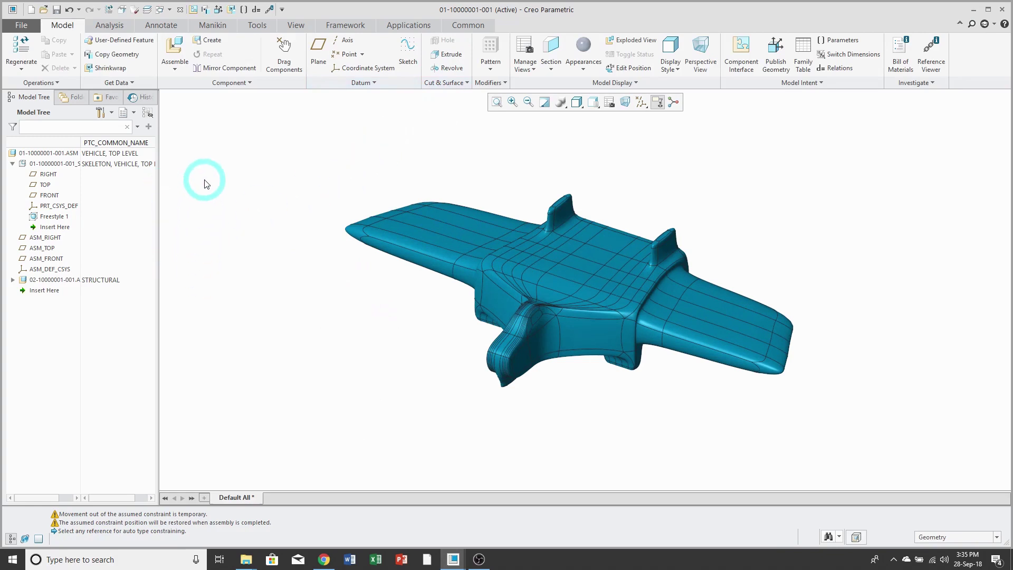
pyautogui.click(218, 46)
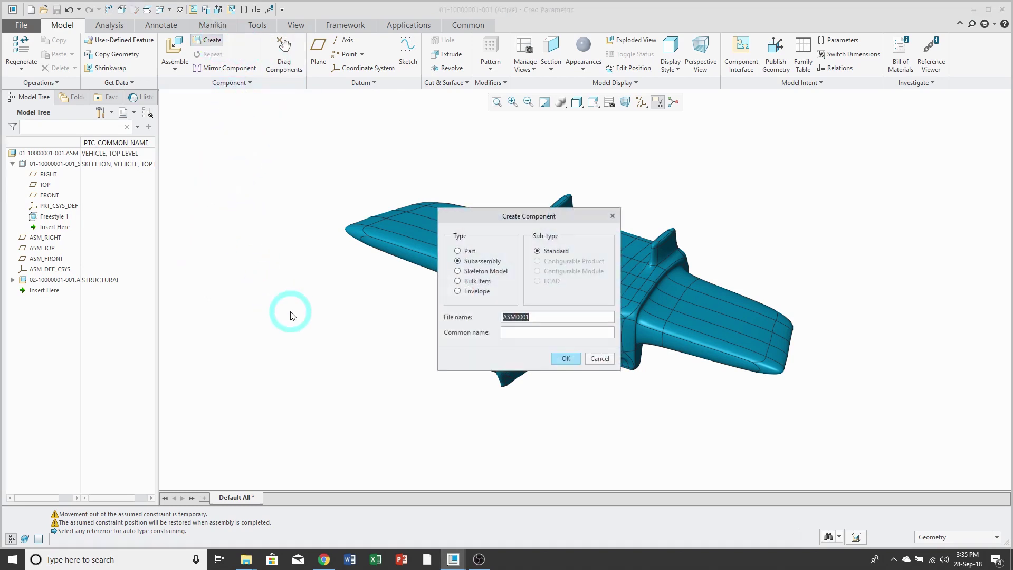
pyautogui.write('03-10000001-001')
pyautogui.click(525, 332)
pyautogui.write('ELECTRICAL')
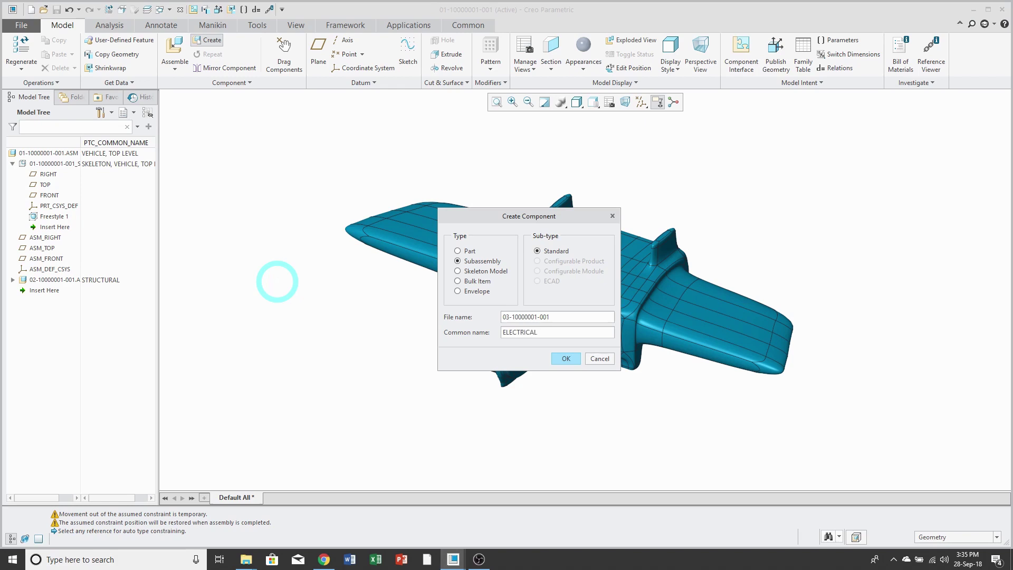
pyautogui.click(568, 358)
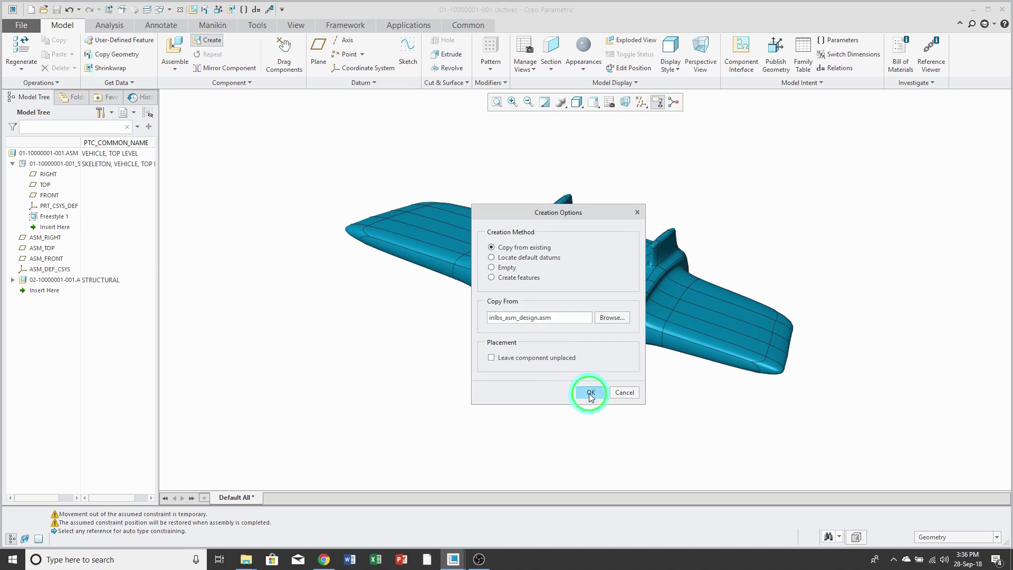
pyautogui.click(589, 391)
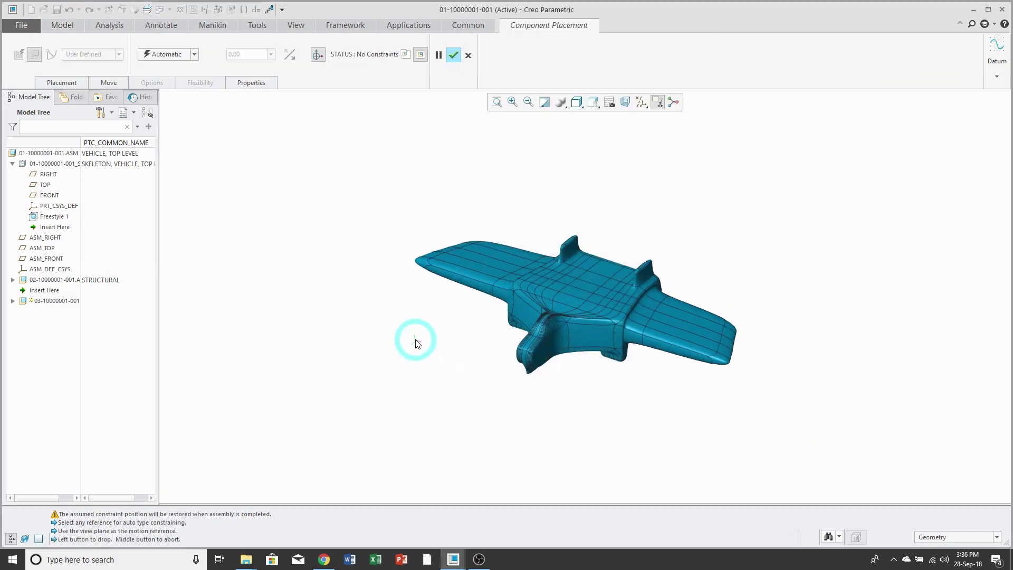
# Fix the ELECTRICAL subassembly with a Default constraint and finish placement.
pyautogui.rightClick(327, 202)
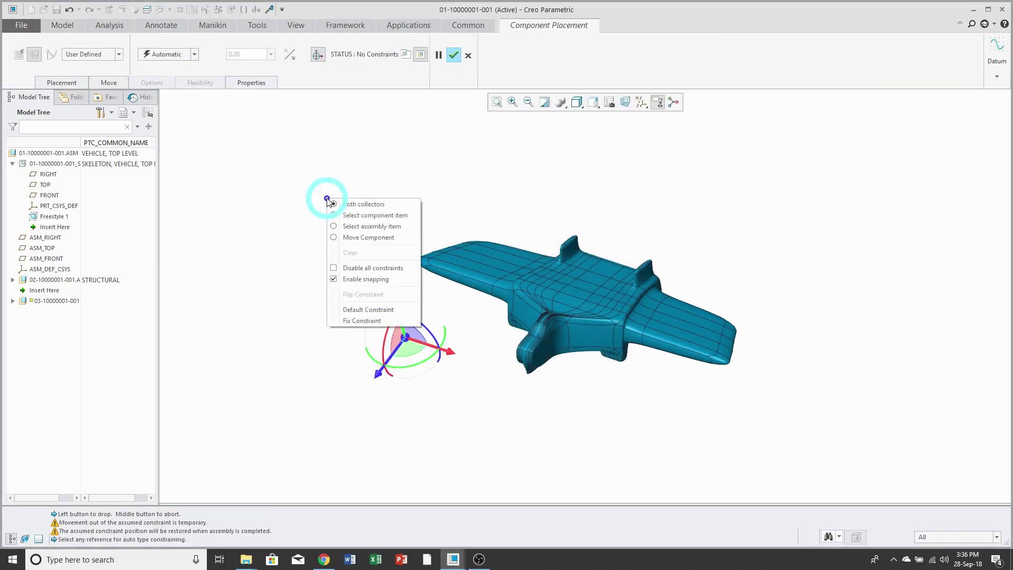
pyautogui.click(349, 312)
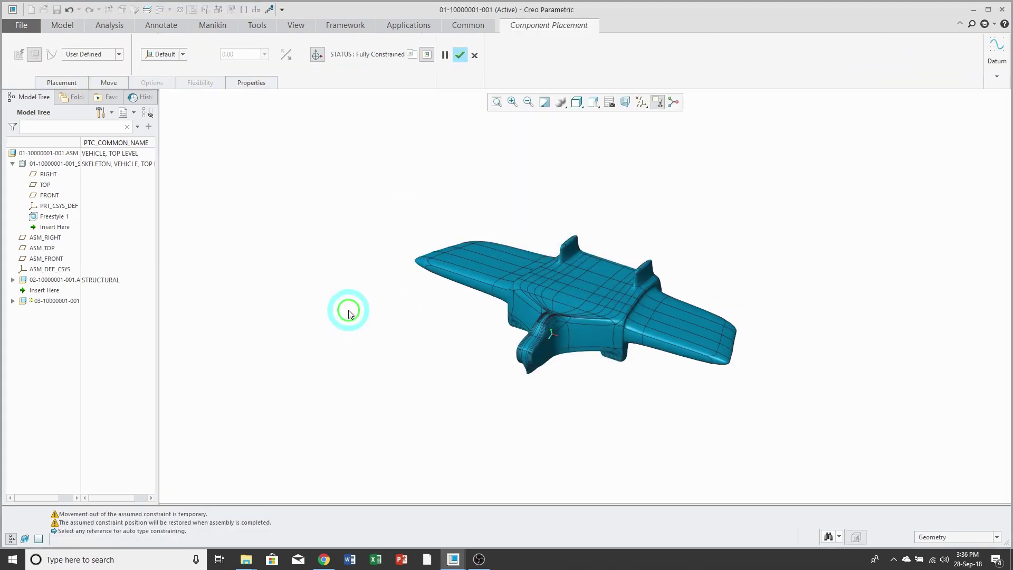
pyautogui.click(460, 55)
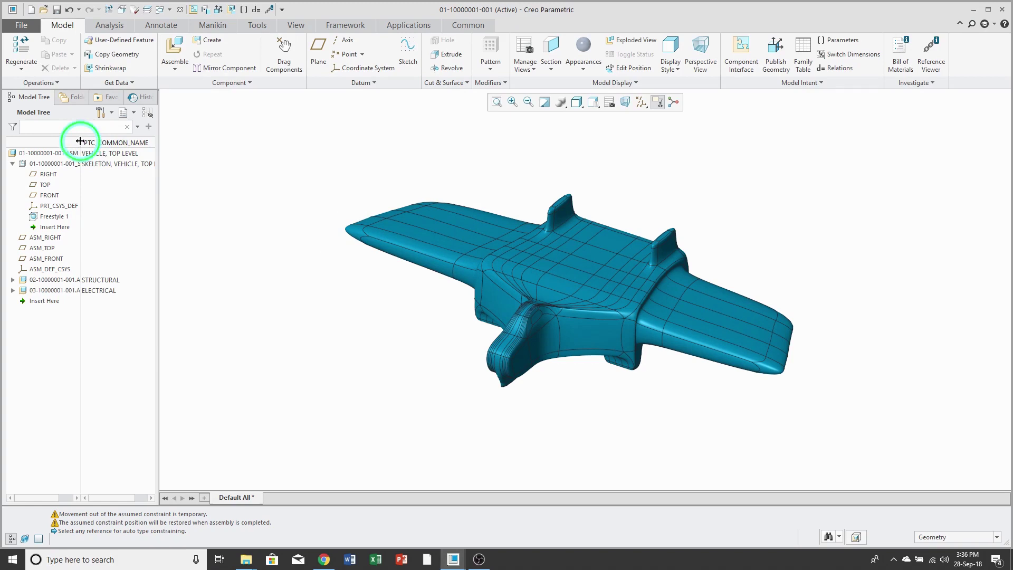
pyautogui.moveTo(80, 141); pyautogui.dragTo(99, 141)
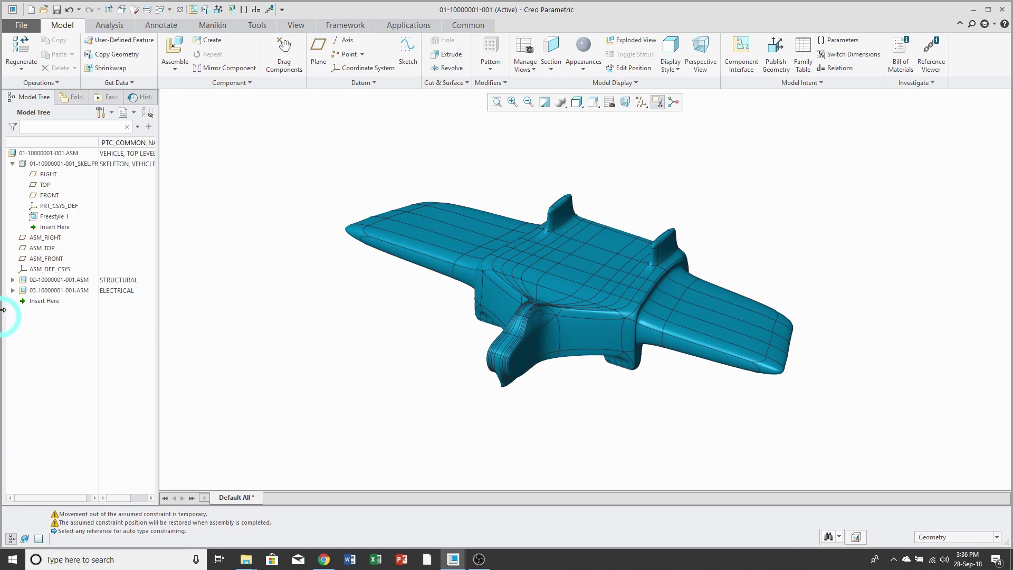
pyautogui.click(13, 280)
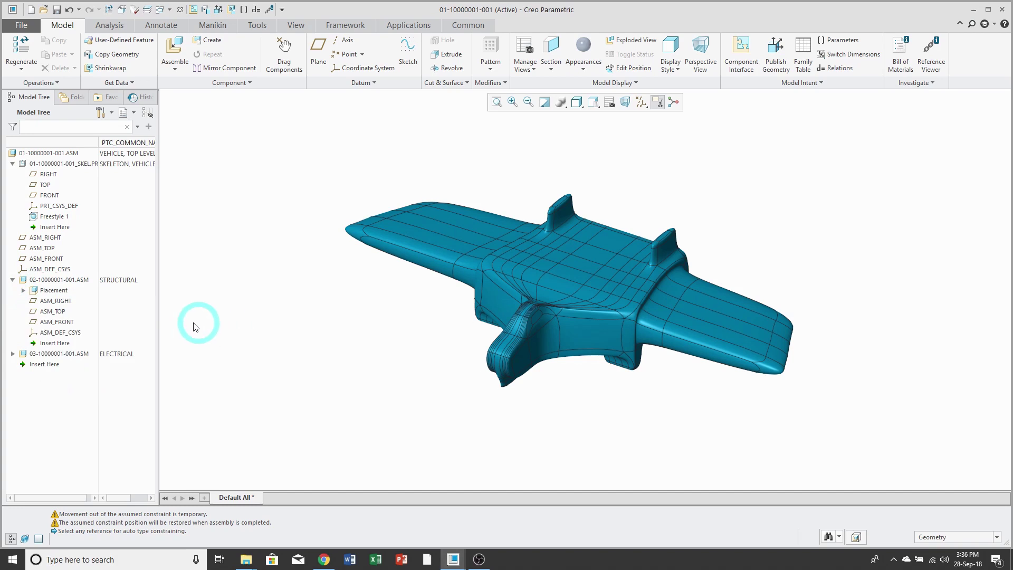
pyautogui.click(60, 281)
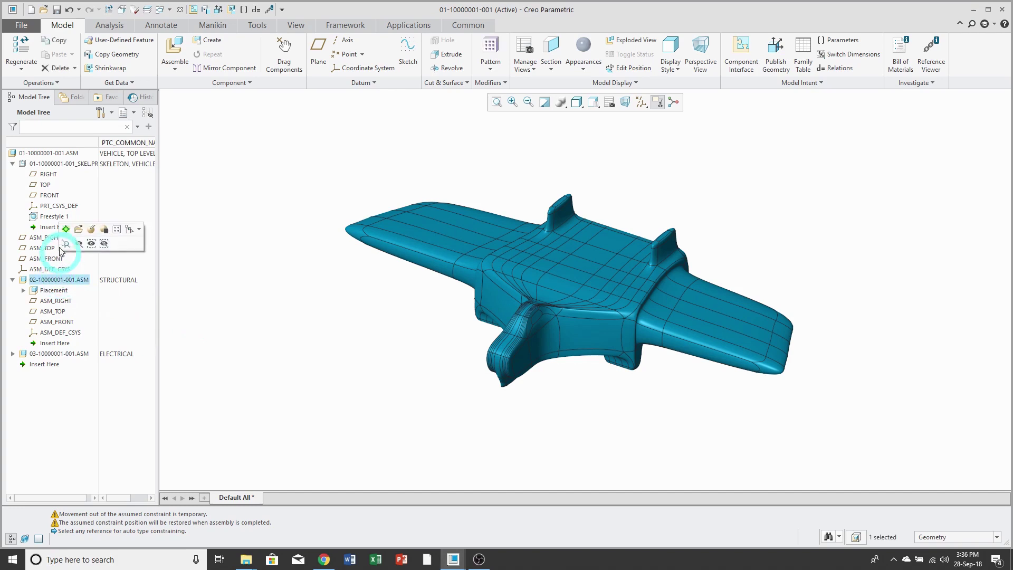
pyautogui.click(66, 228)
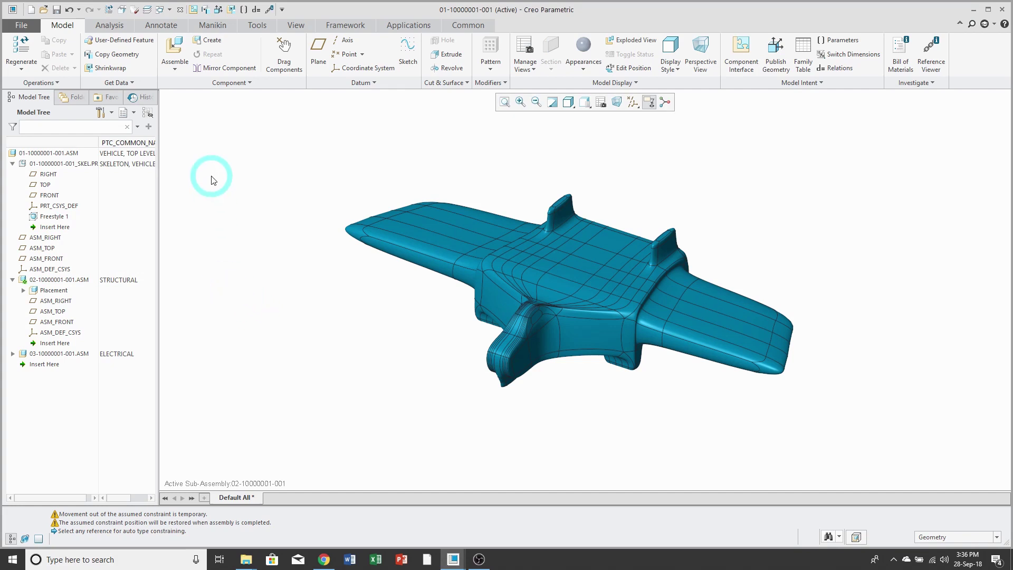
pyautogui.click(211, 41)
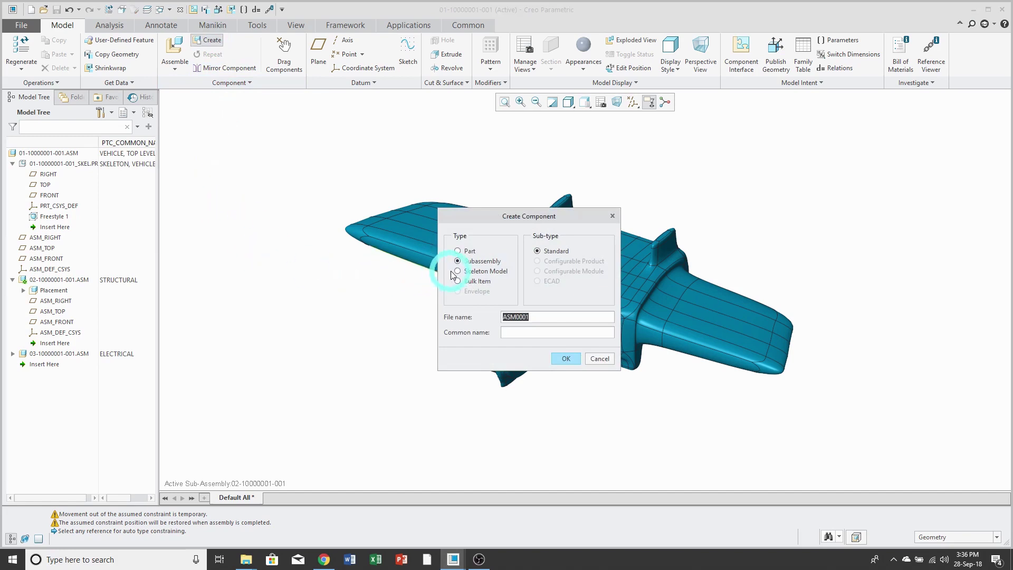
pyautogui.click(456, 271)
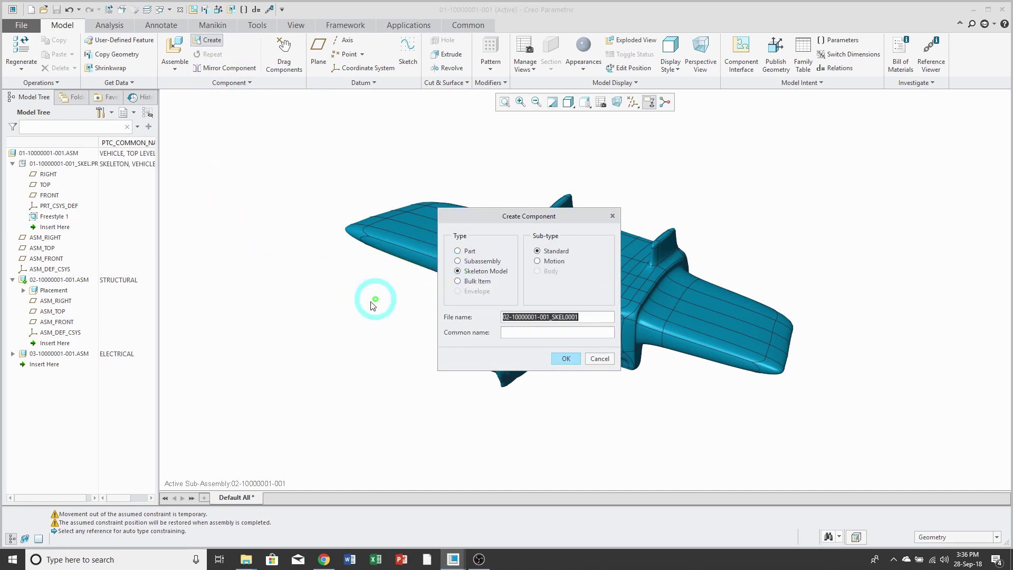
pyautogui.click(580, 318)
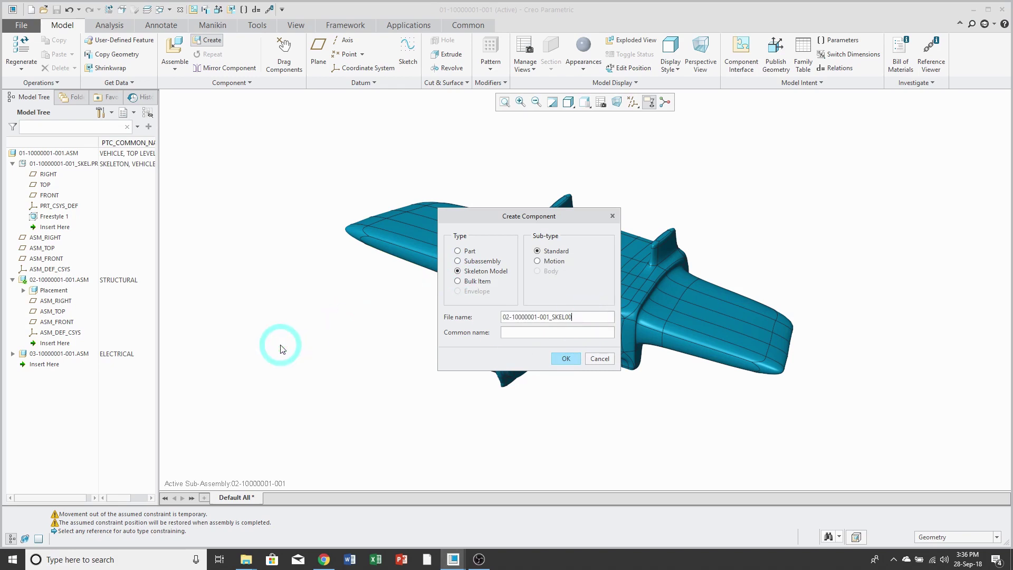
pyautogui.click(527, 334)
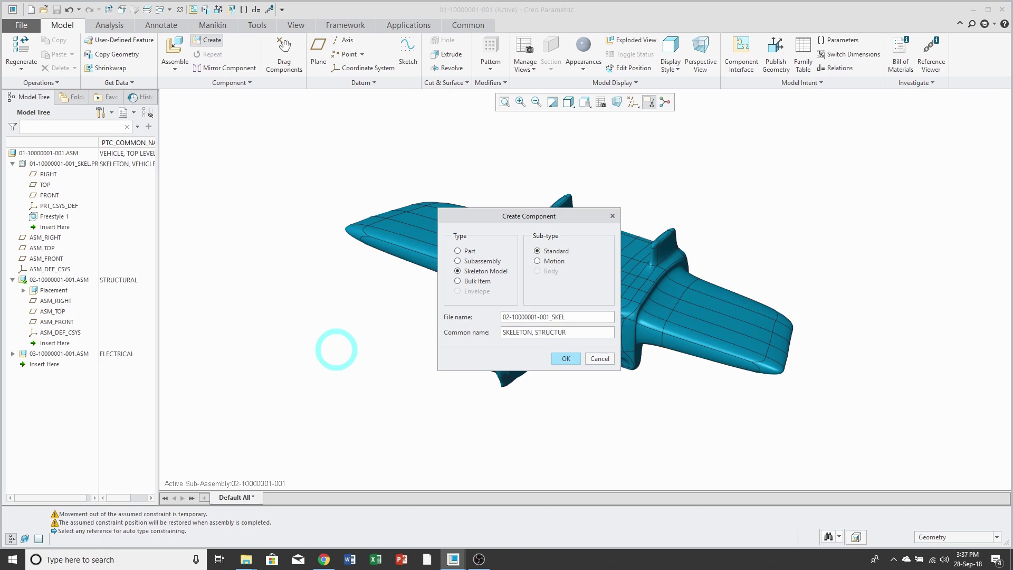
pyautogui.click(571, 358)
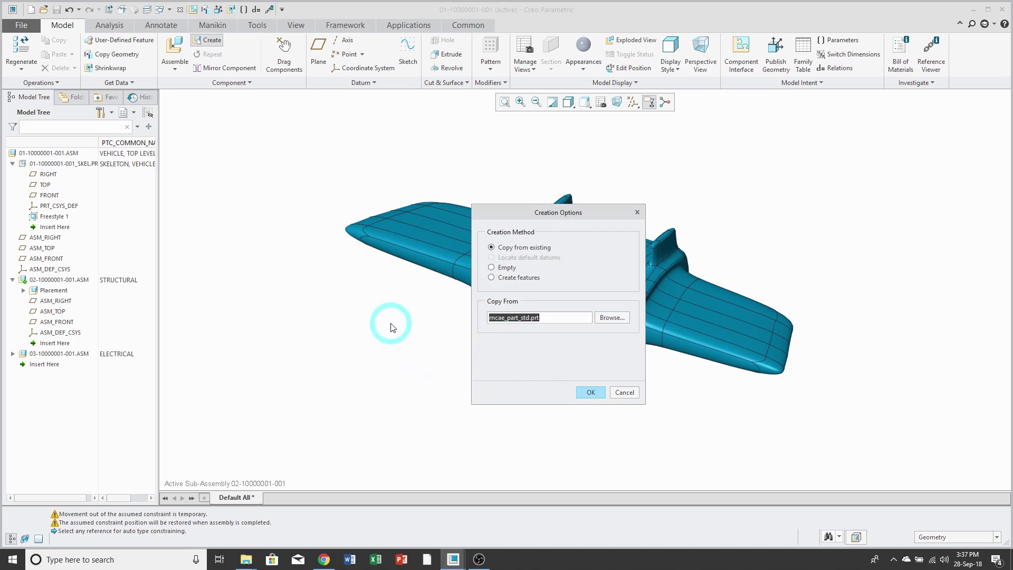
pyautogui.click(592, 393)
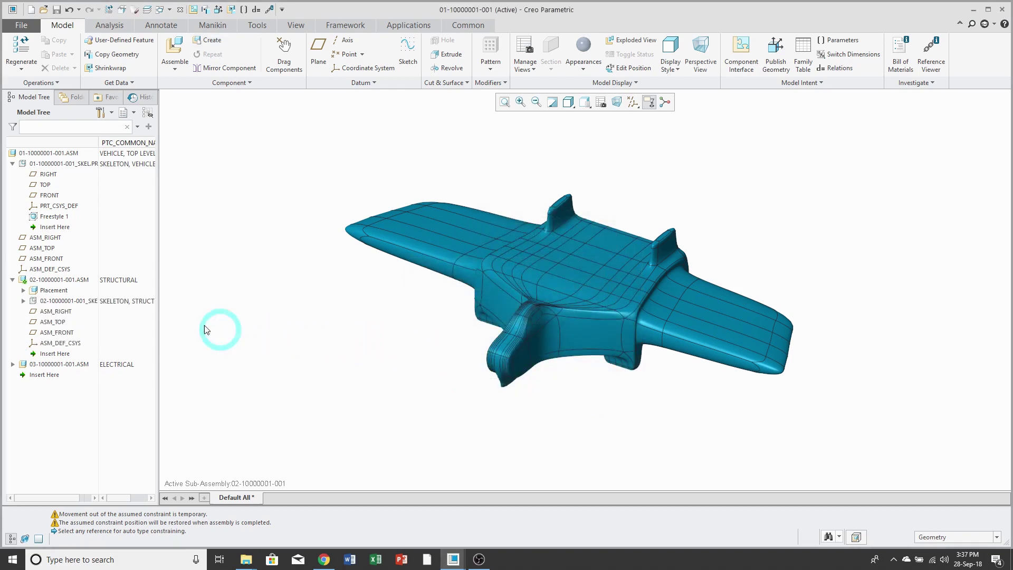
pyautogui.click(76, 301)
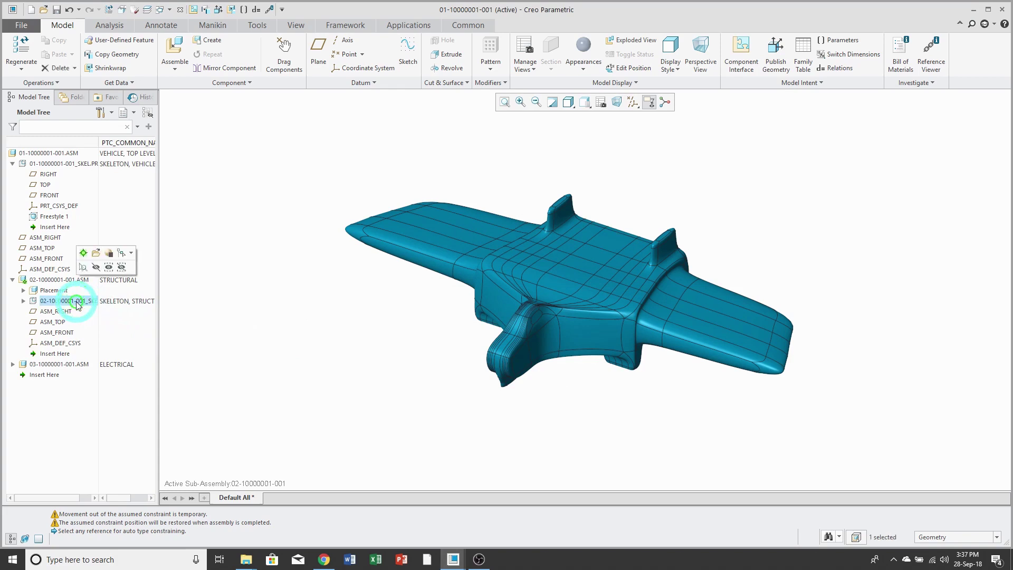
pyautogui.click(95, 253)
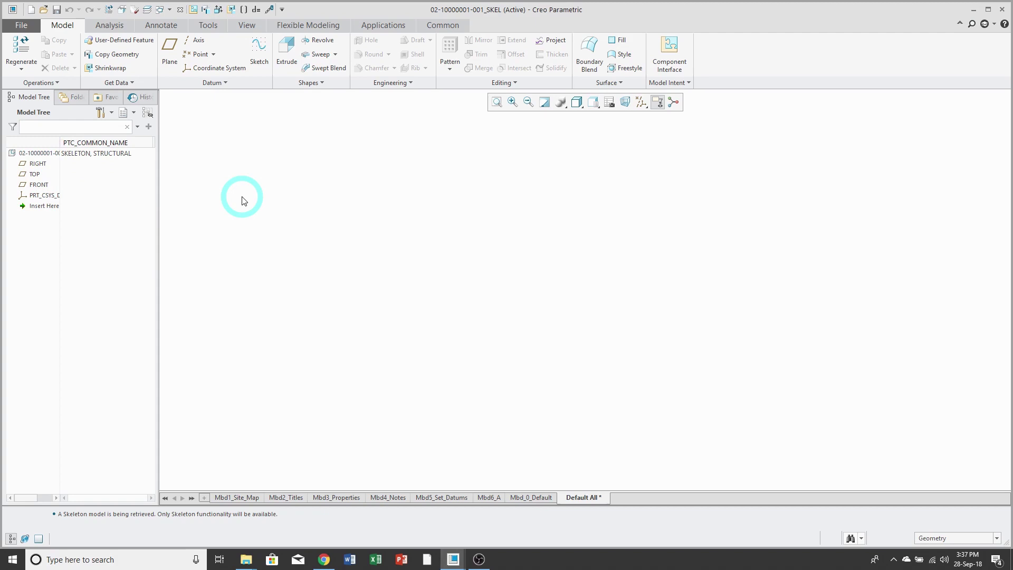
pyautogui.click(168, 10)
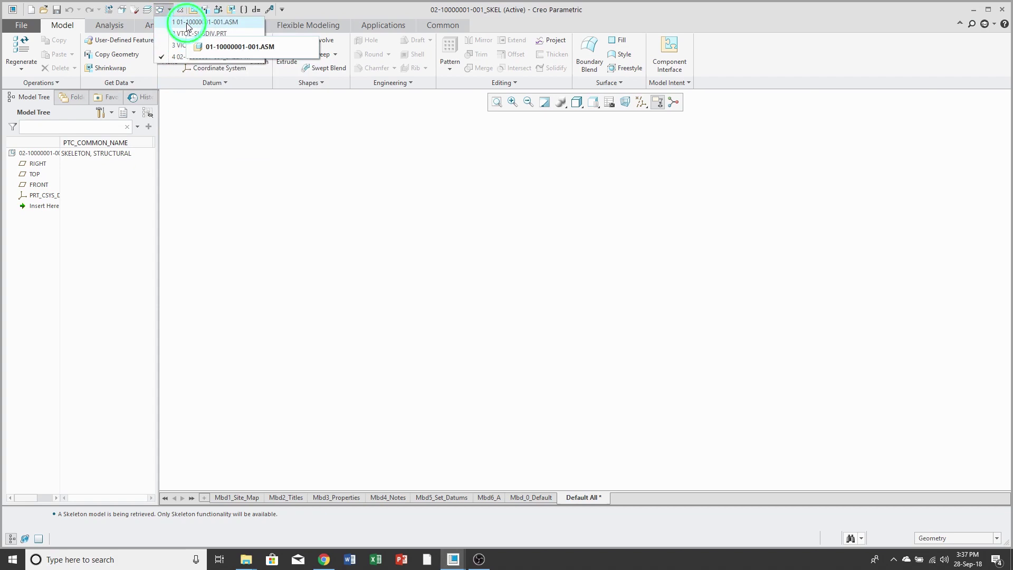
pyautogui.click(188, 22)
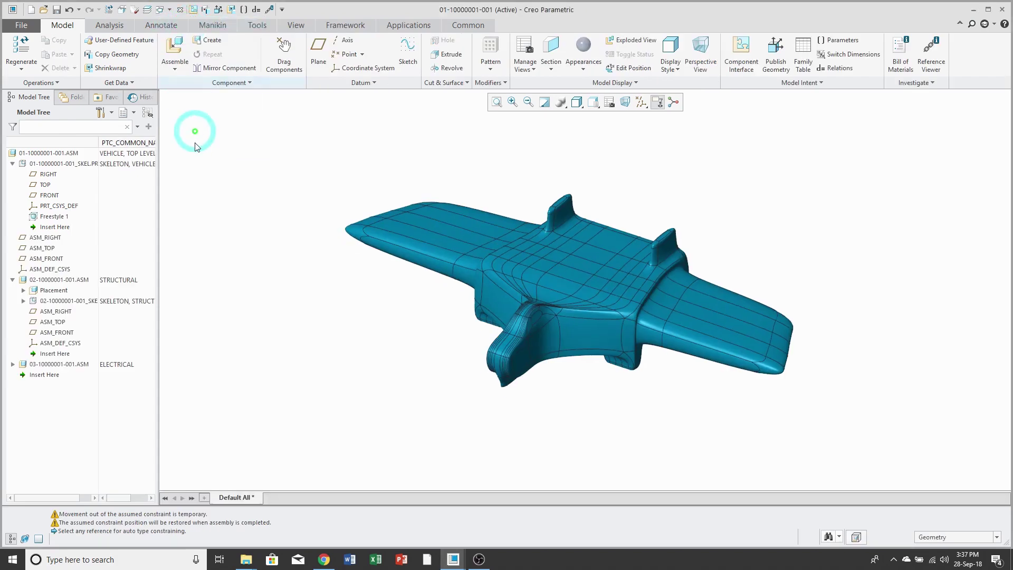
pyautogui.click(69, 304)
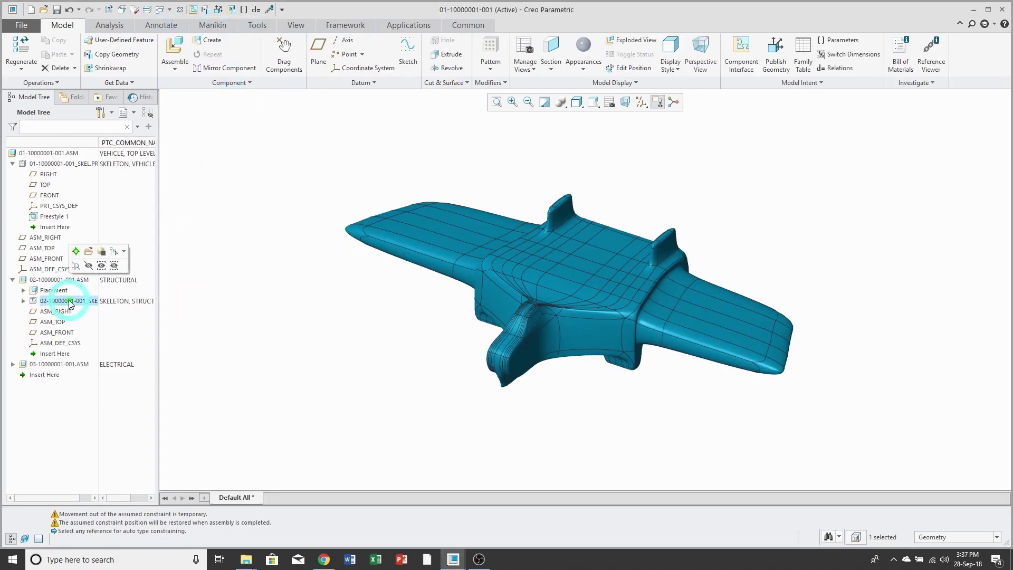
pyautogui.click(76, 253)
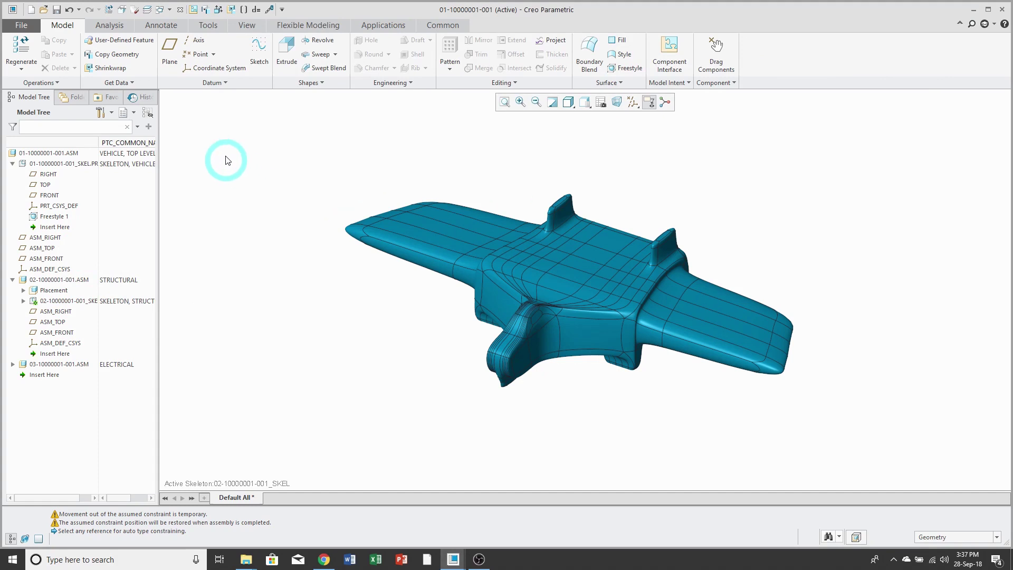
pyautogui.click(121, 83)
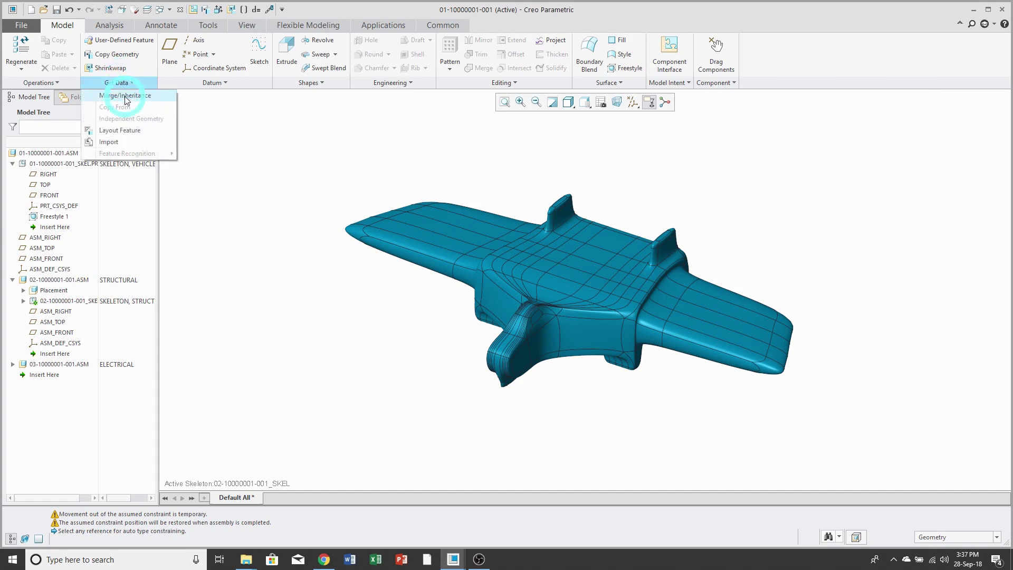
pyautogui.click(127, 97)
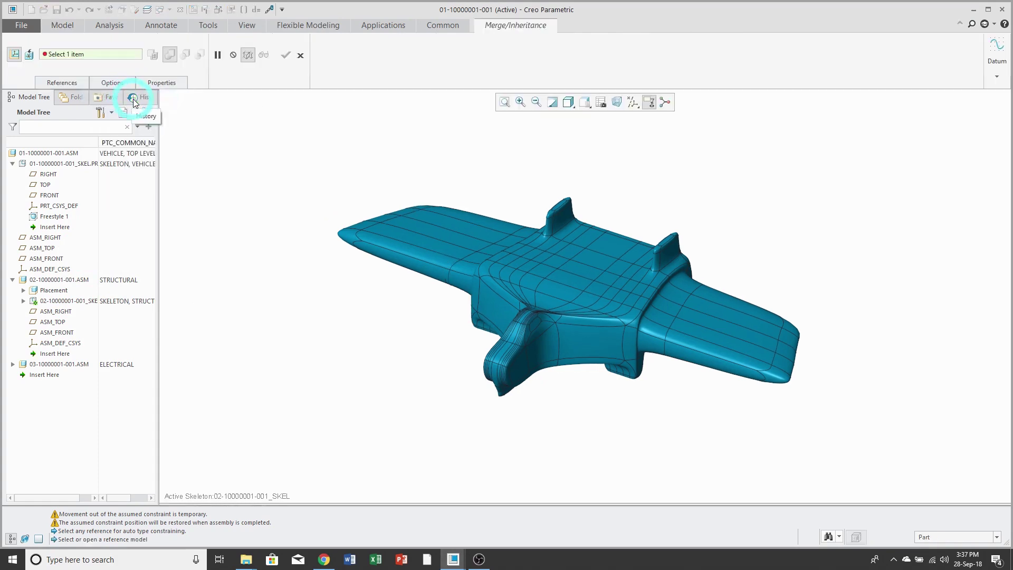
pyautogui.click(59, 167)
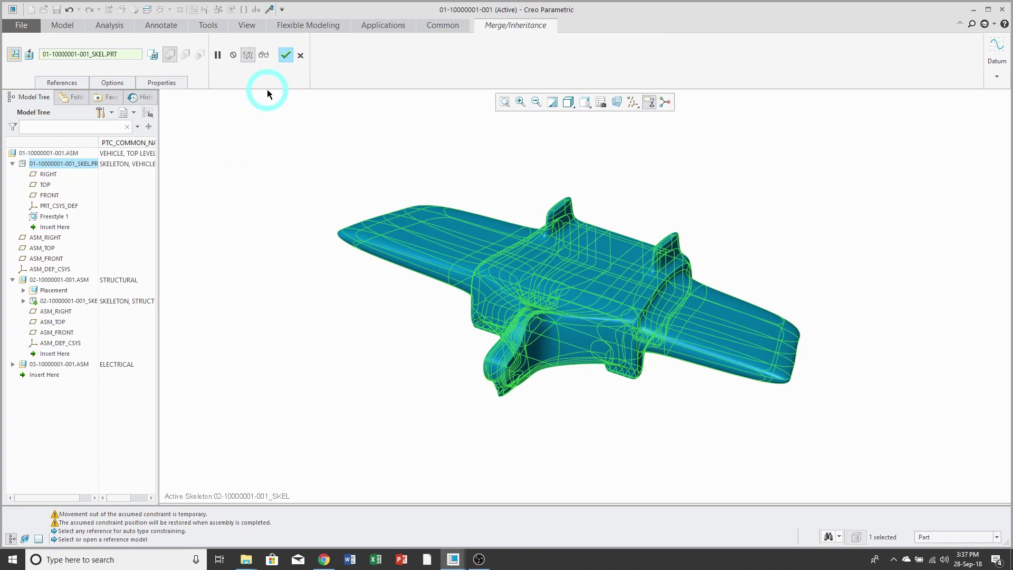
pyautogui.click(286, 55)
pyautogui.click(74, 301)
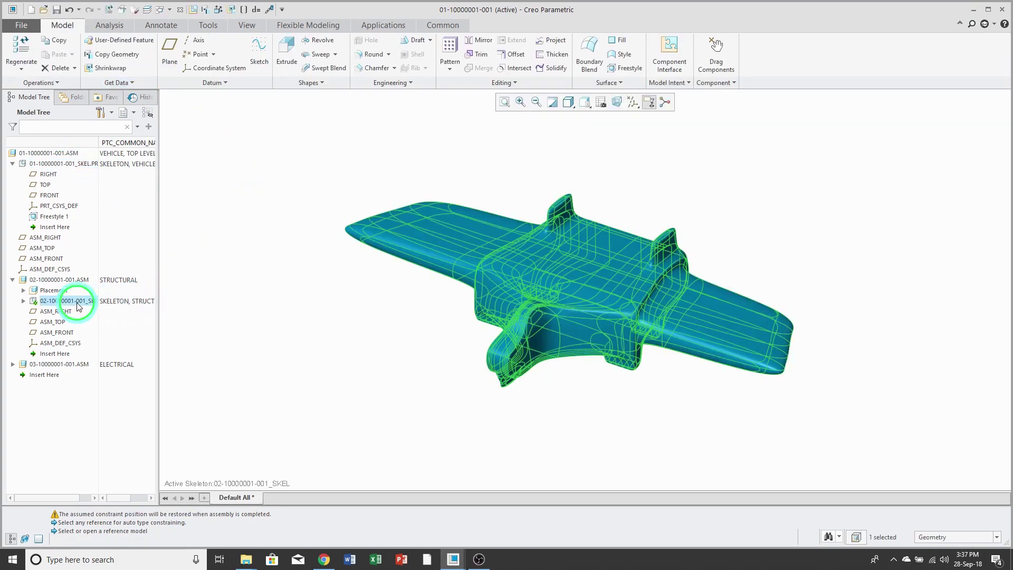
pyautogui.click(84, 254)
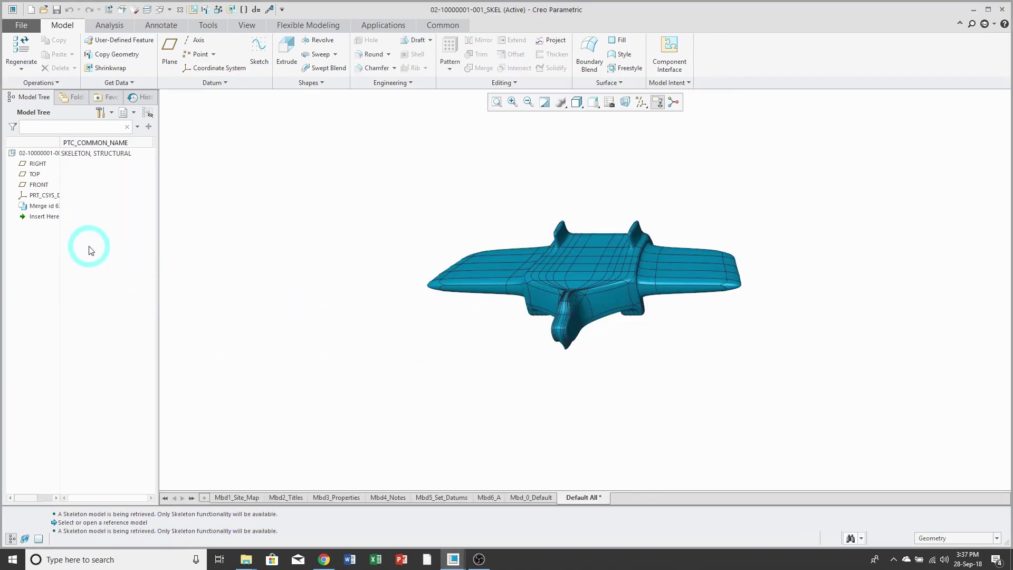
pyautogui.moveTo(60, 138); pyautogui.dragTo(98, 140)
pyautogui.moveTo(466, 339)
pyautogui.mouseDown(button='middle')
pyautogui.moveTo(433, 319)
pyautogui.moveTo(452, 351)
pyautogui.moveTo(466, 334)
pyautogui.moveTo(466, 346)
pyautogui.mouseUp(button='middle')
pyautogui.scroll(1, 599, 380)
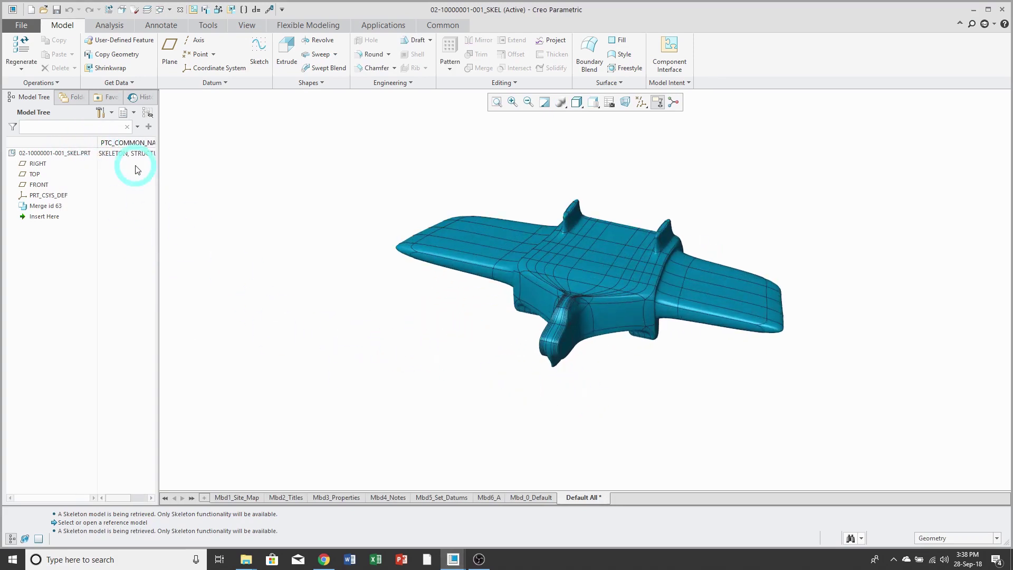
pyautogui.click(180, 9)
pyautogui.click(237, 117)
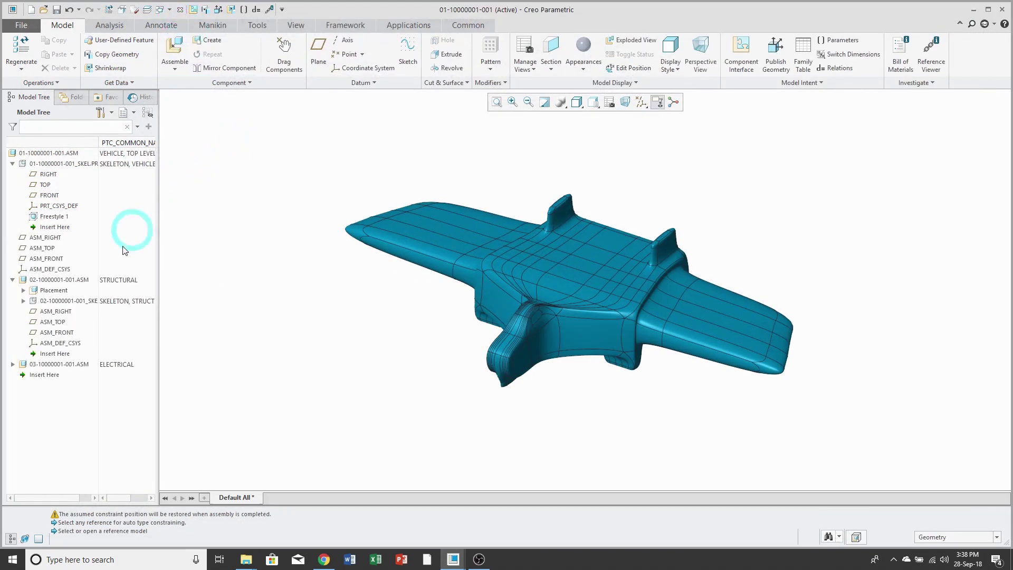
pyautogui.click(66, 283)
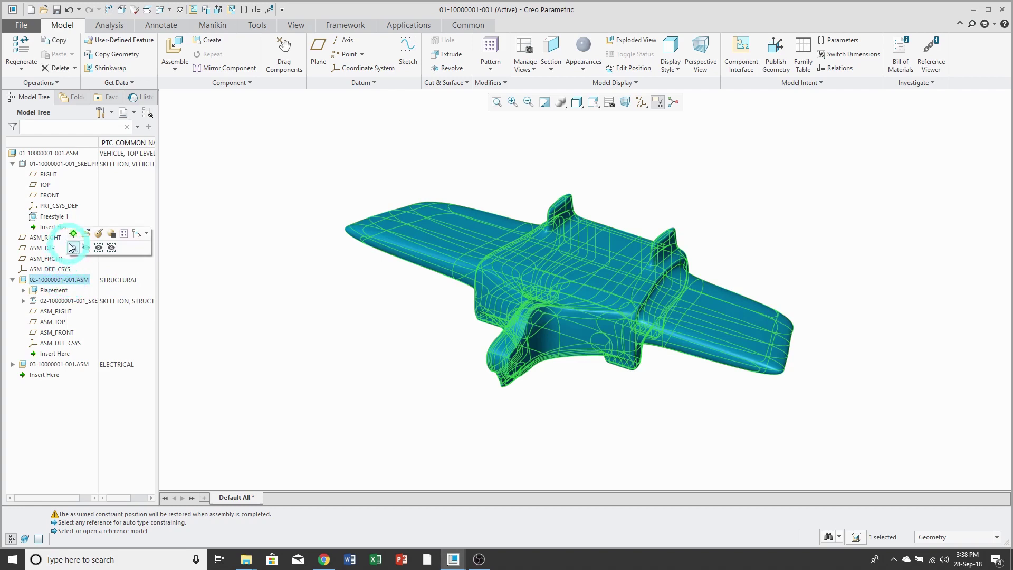
pyautogui.click(74, 234)
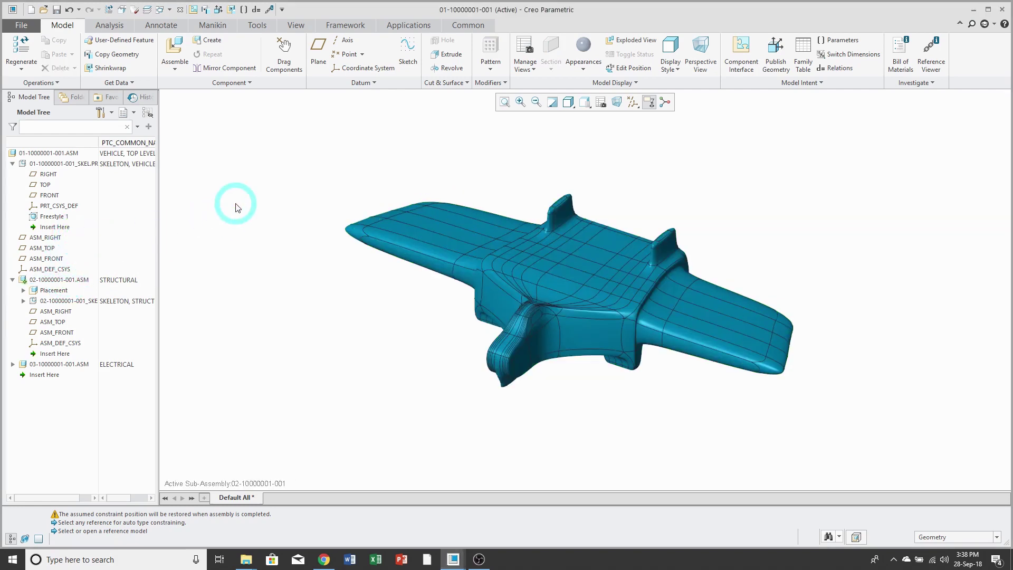
pyautogui.click(214, 43)
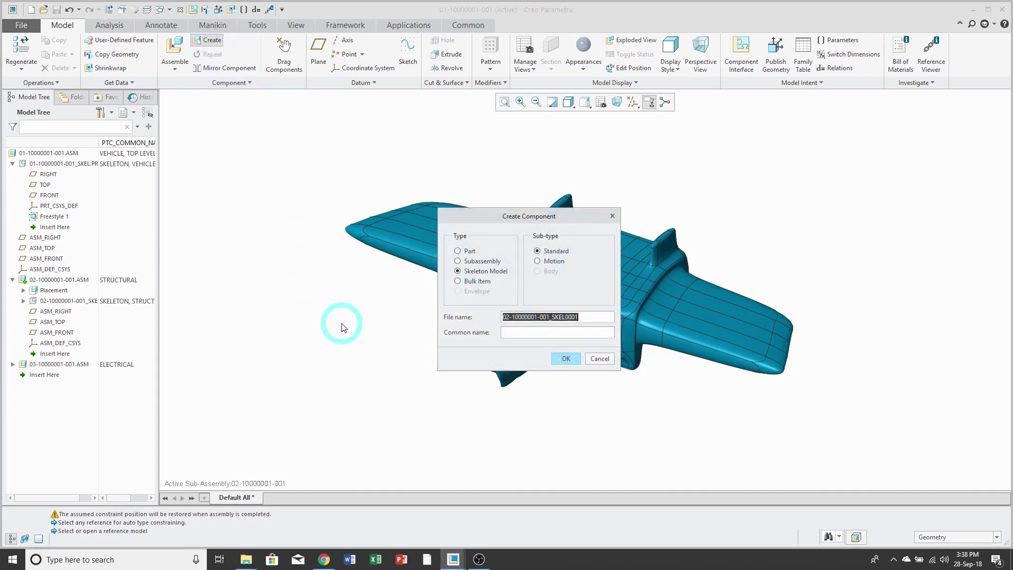
pyautogui.click(463, 261)
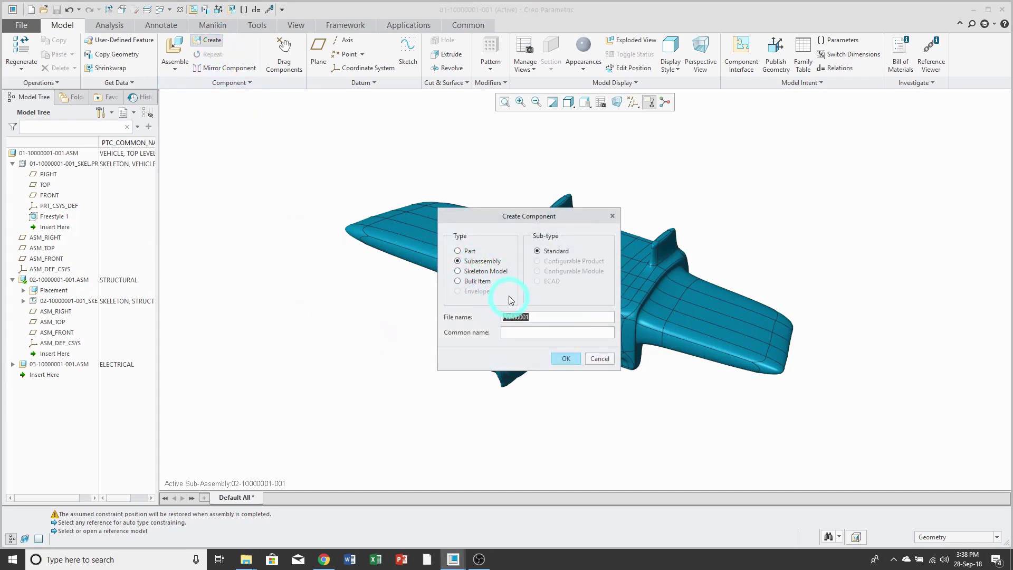
pyautogui.write('02-1')
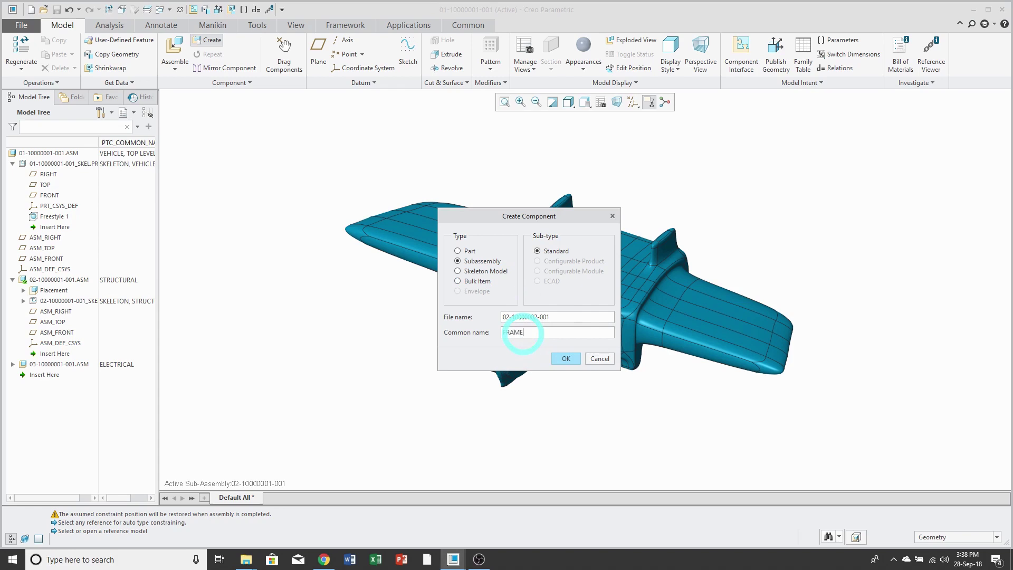
pyautogui.click(567, 358)
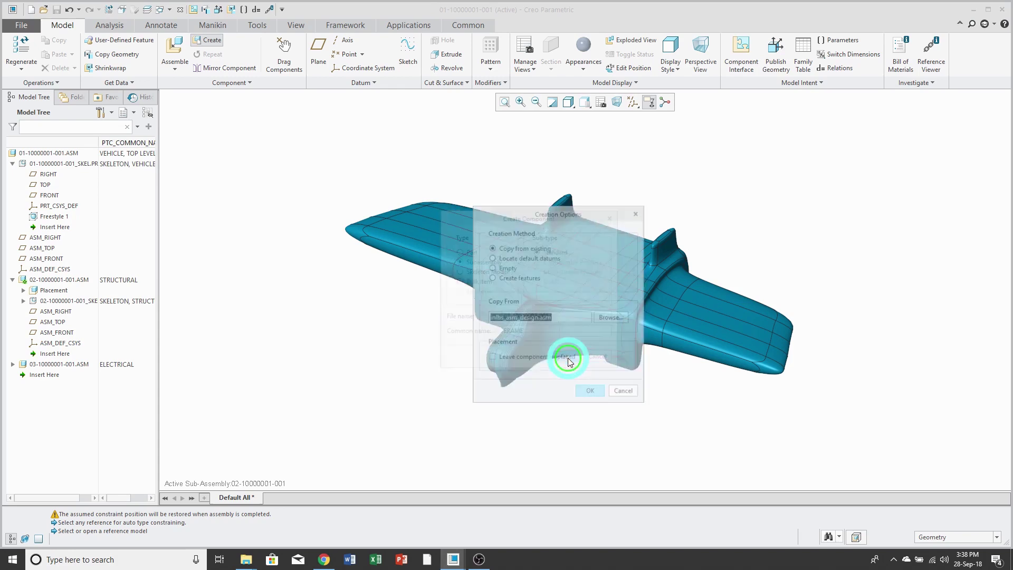
pyautogui.click(588, 390)
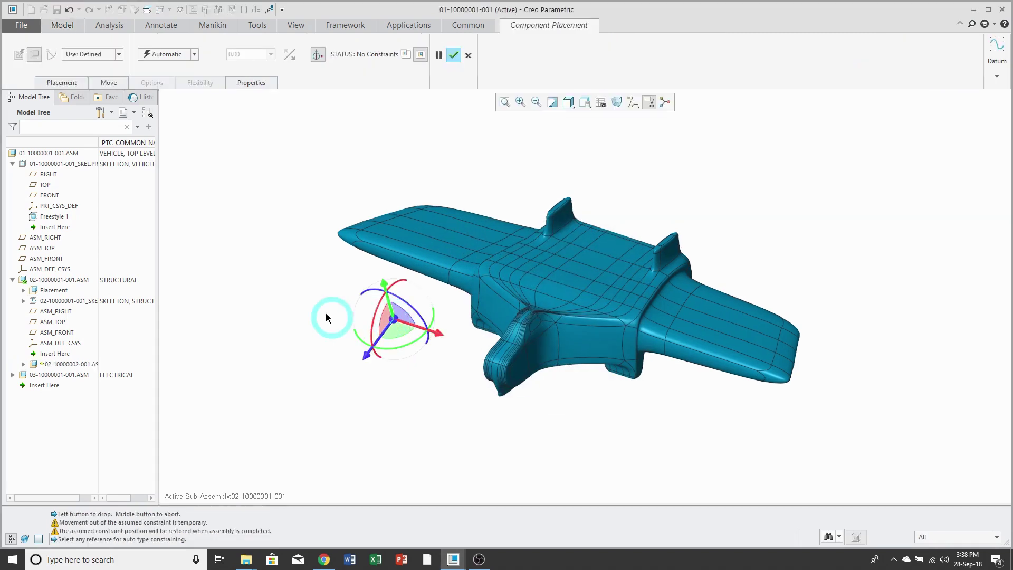
pyautogui.rightClick(309, 313)
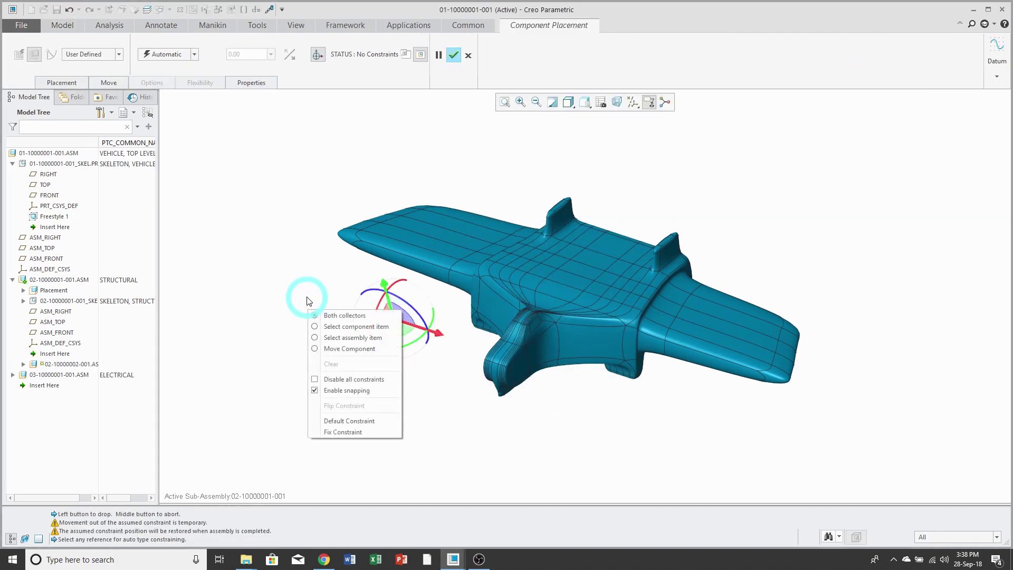
pyautogui.click(350, 420)
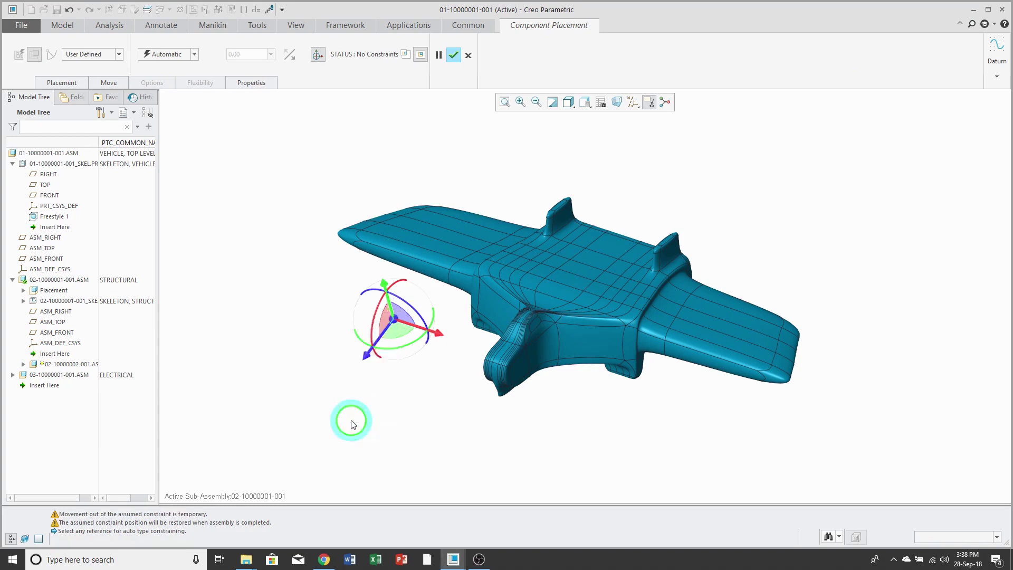
pyautogui.click(461, 53)
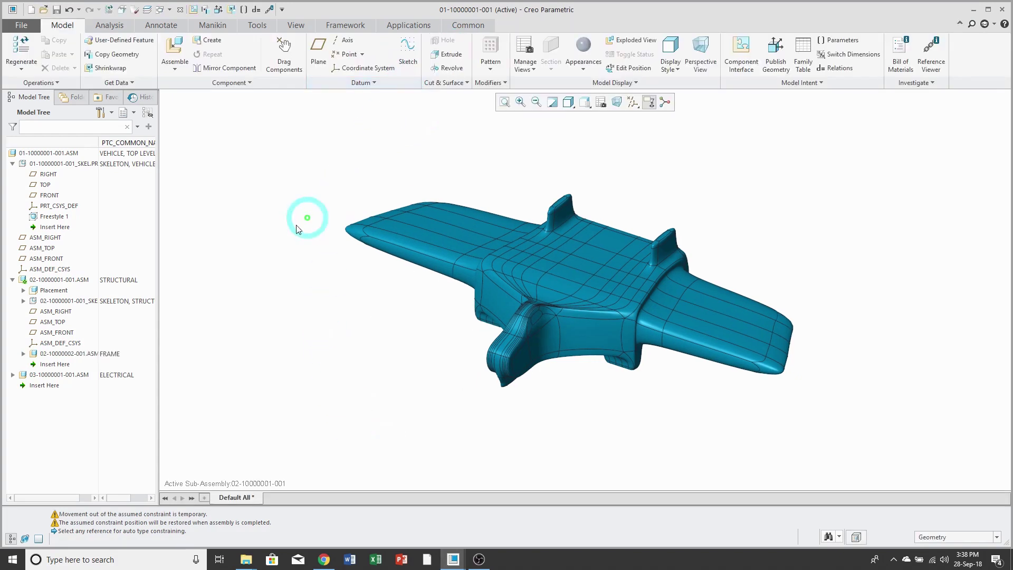
pyautogui.click(68, 354)
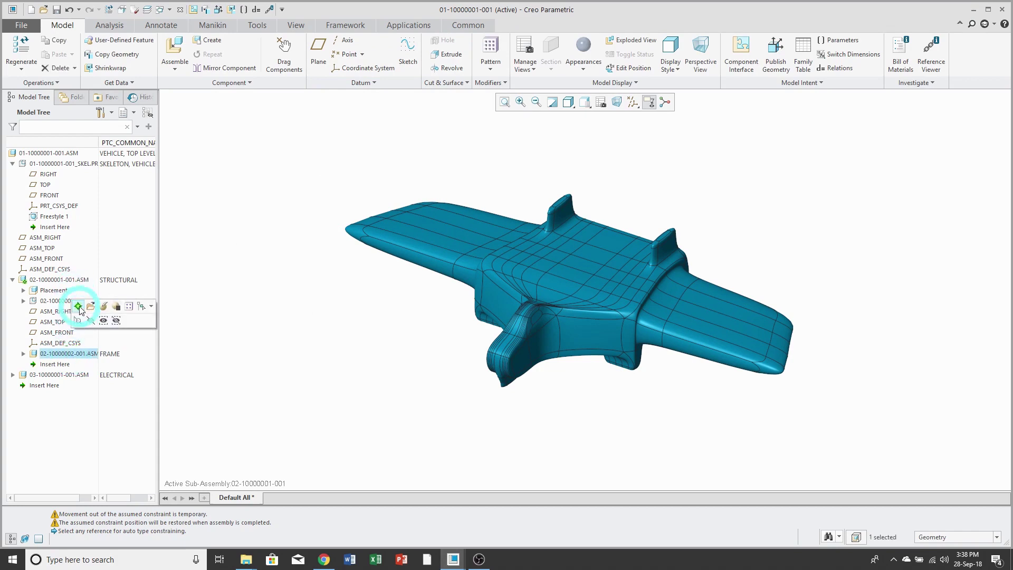
pyautogui.click(78, 306)
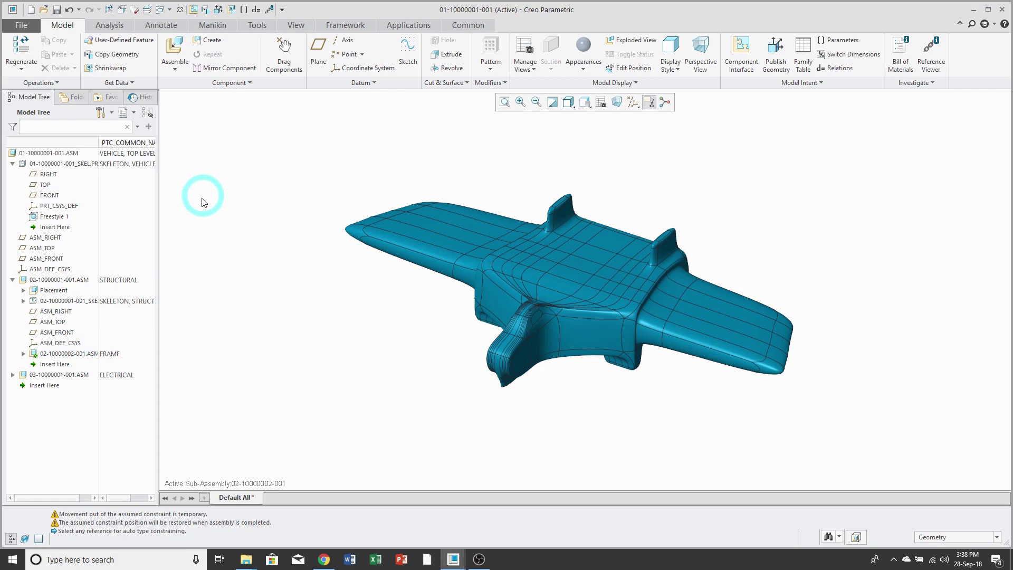
pyautogui.click(212, 41)
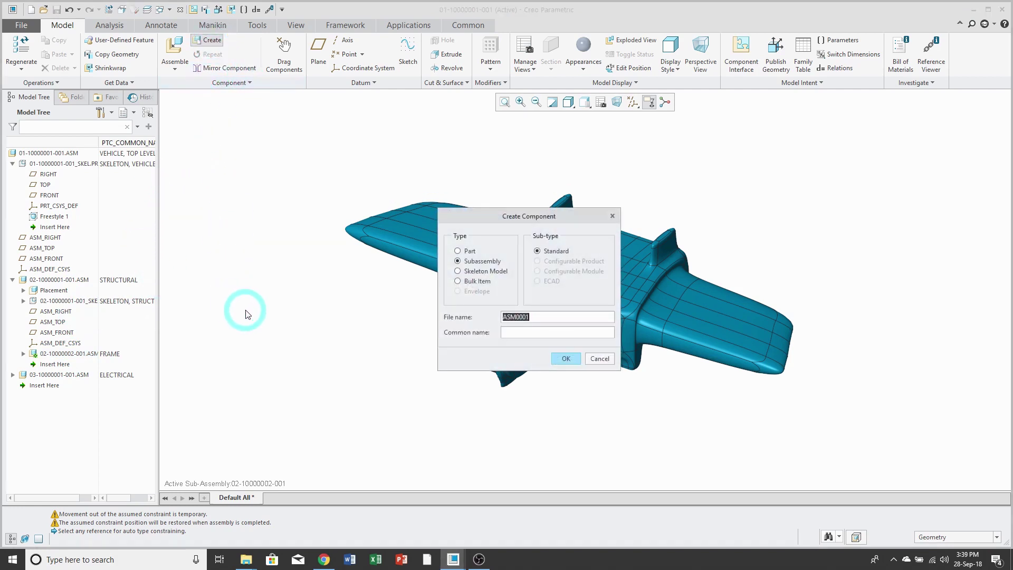
pyautogui.click(458, 251)
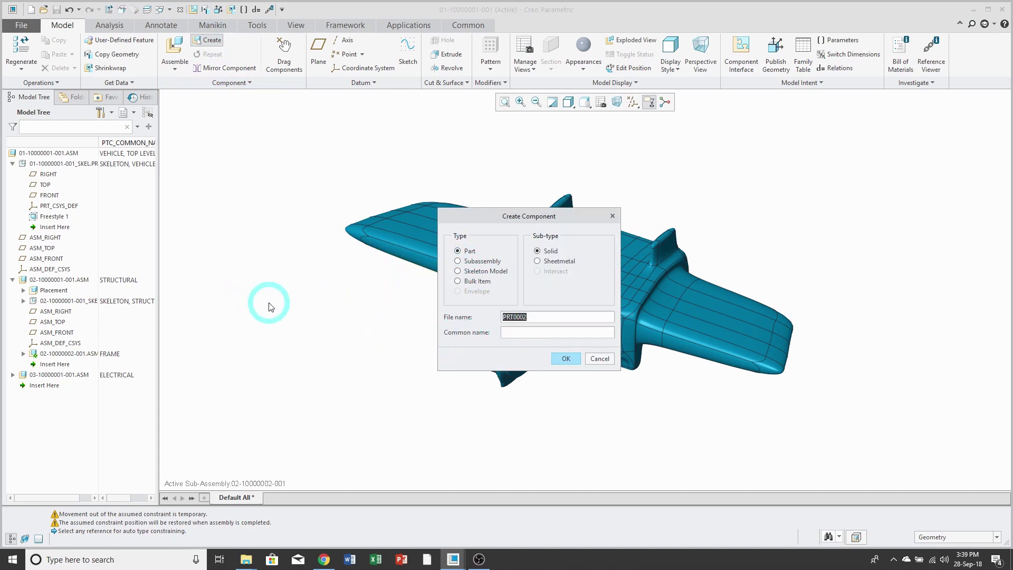
pyautogui.write('02-10000003-001')
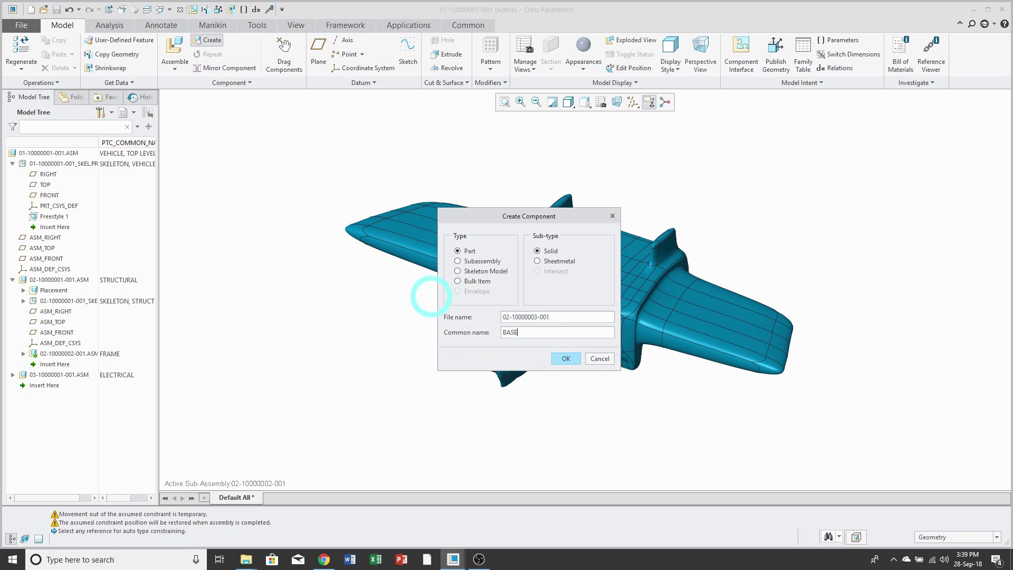
pyautogui.click(566, 357)
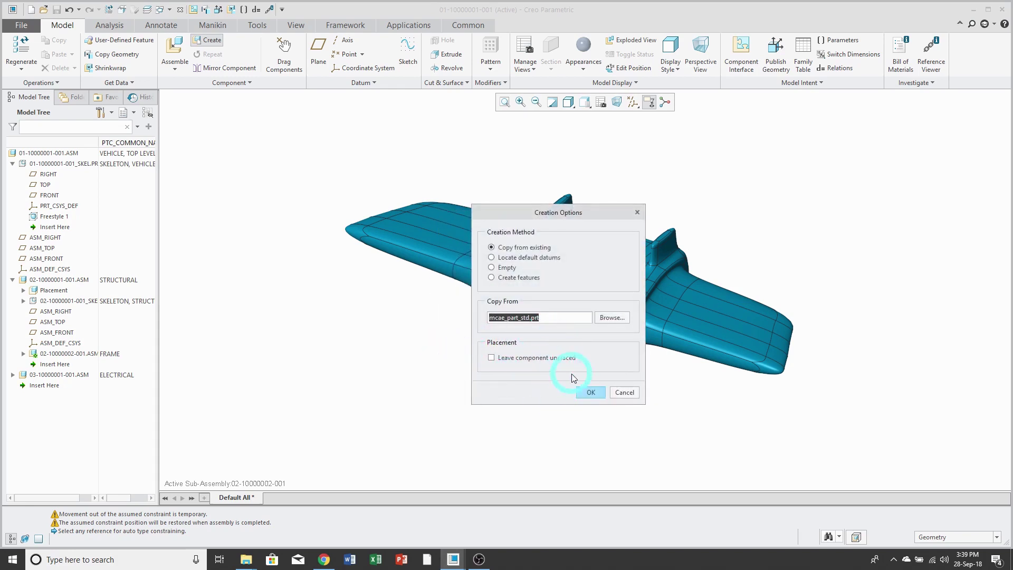
pyautogui.click(587, 392)
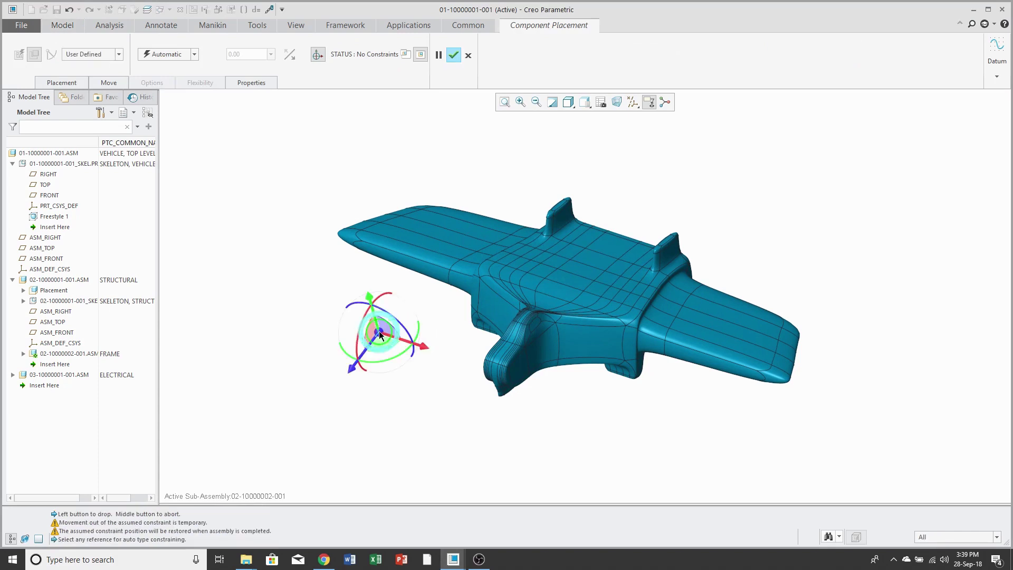
pyautogui.rightClick(296, 271)
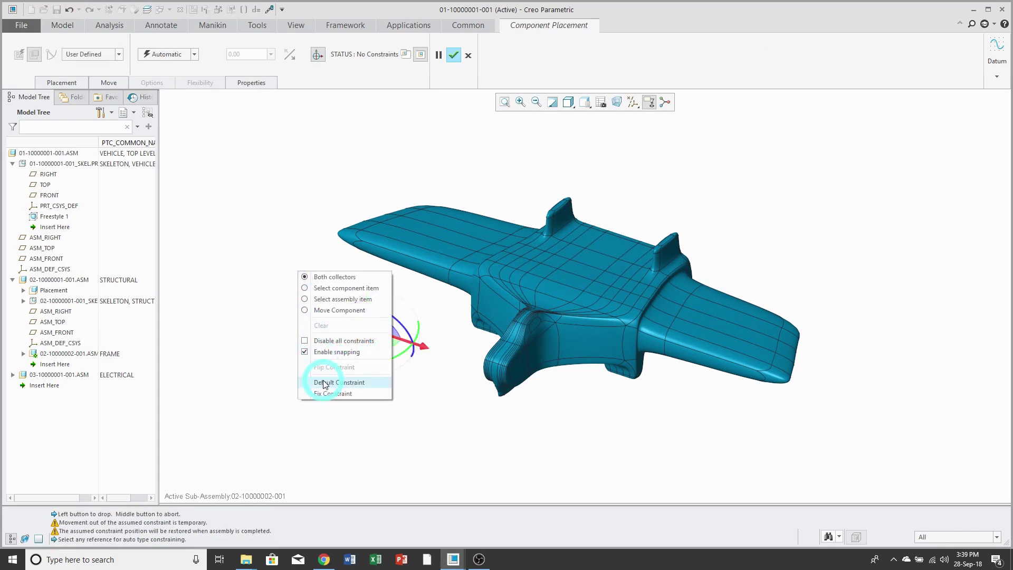
pyautogui.click(323, 384)
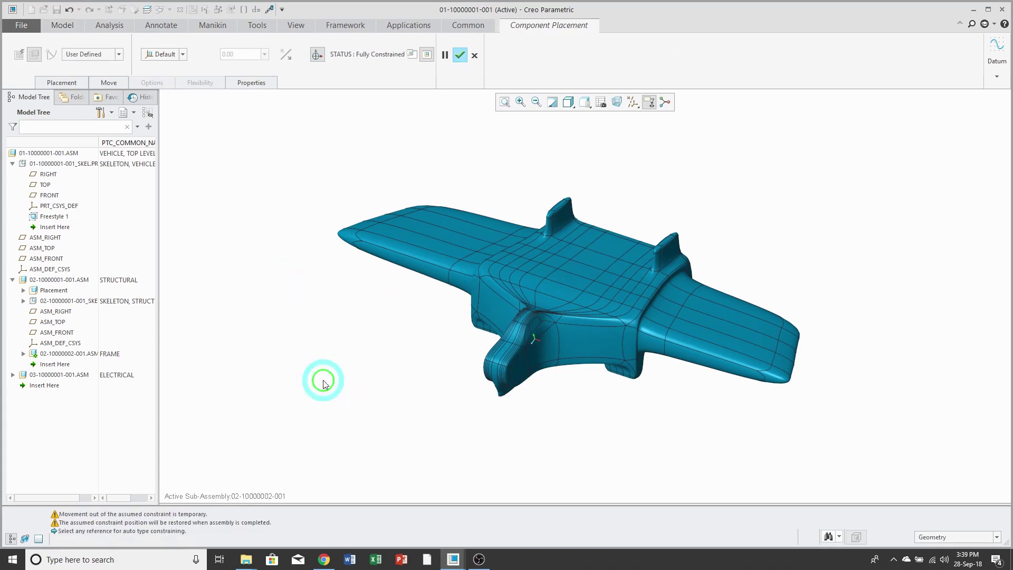
pyautogui.click(460, 55)
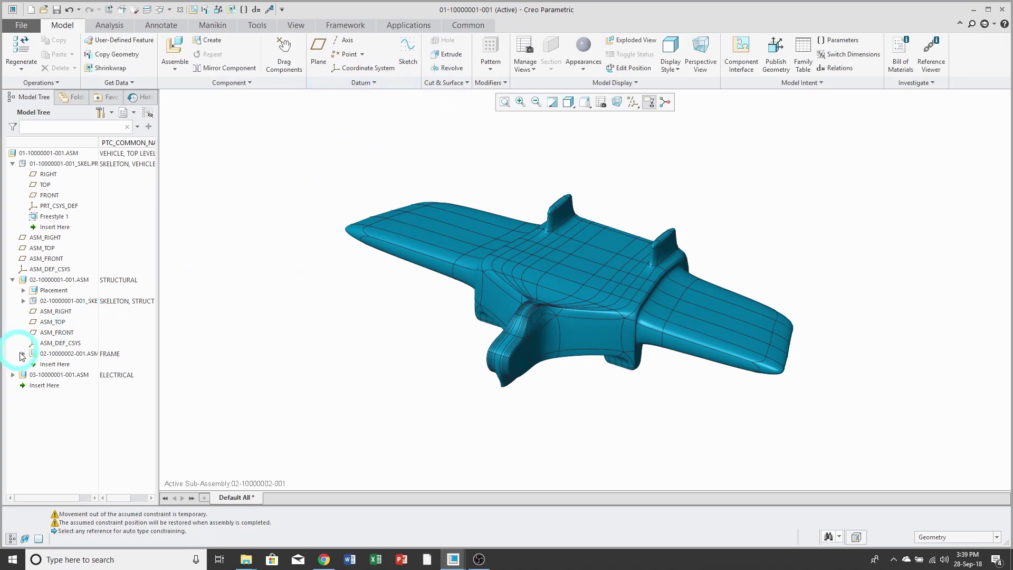
pyautogui.click(23, 353)
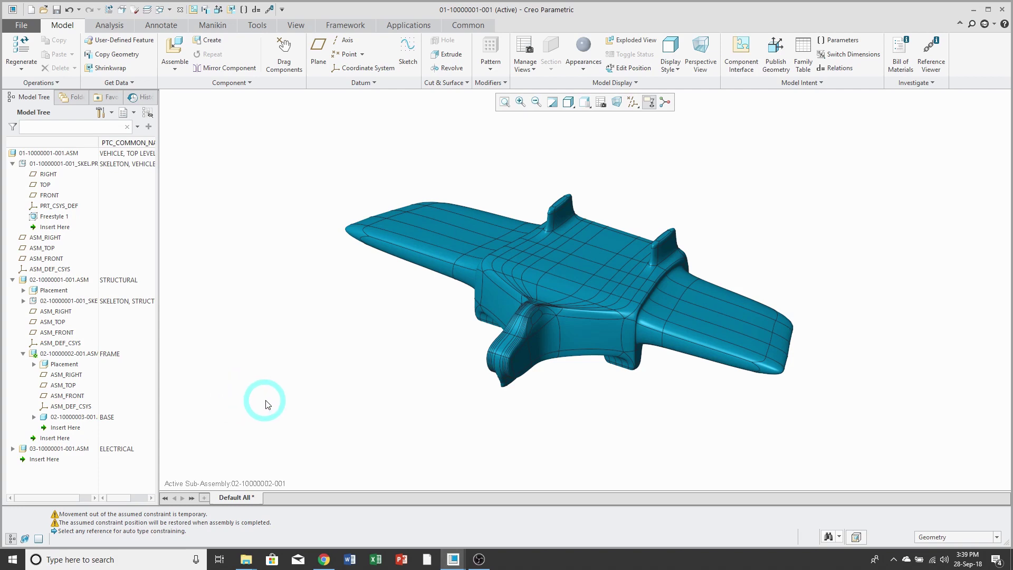
pyautogui.click(49, 452)
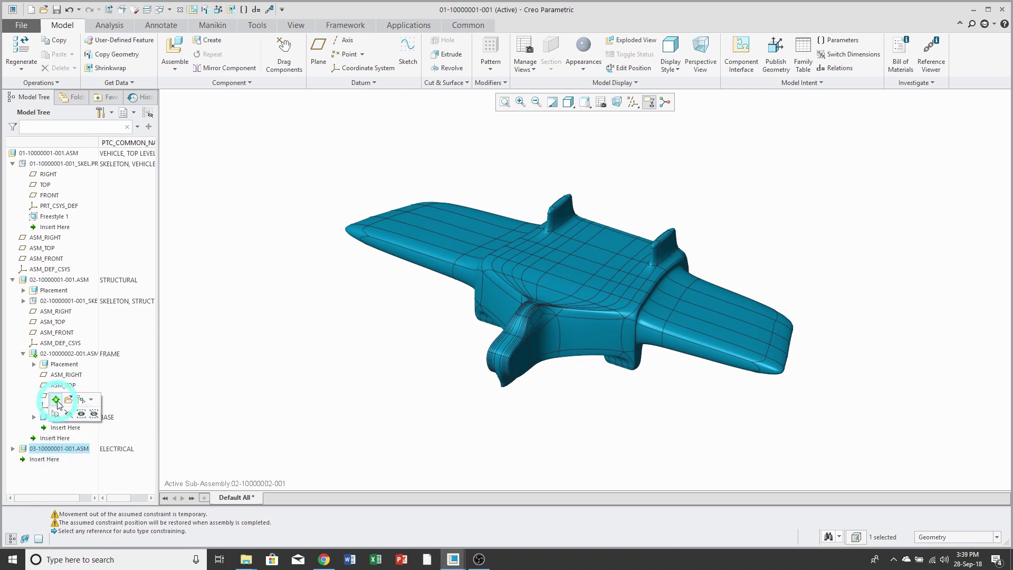
pyautogui.click(56, 401)
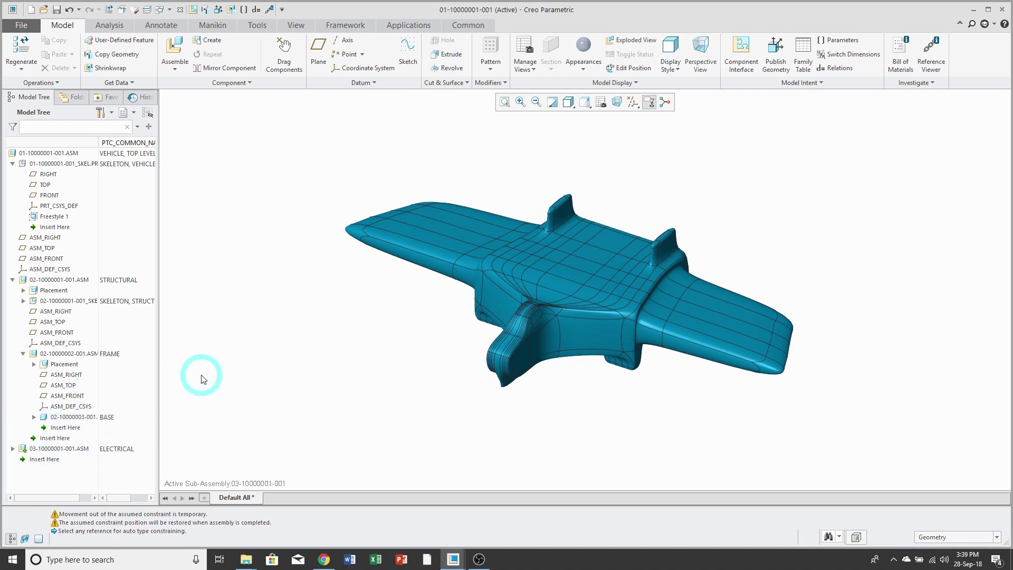
pyautogui.click(170, 9)
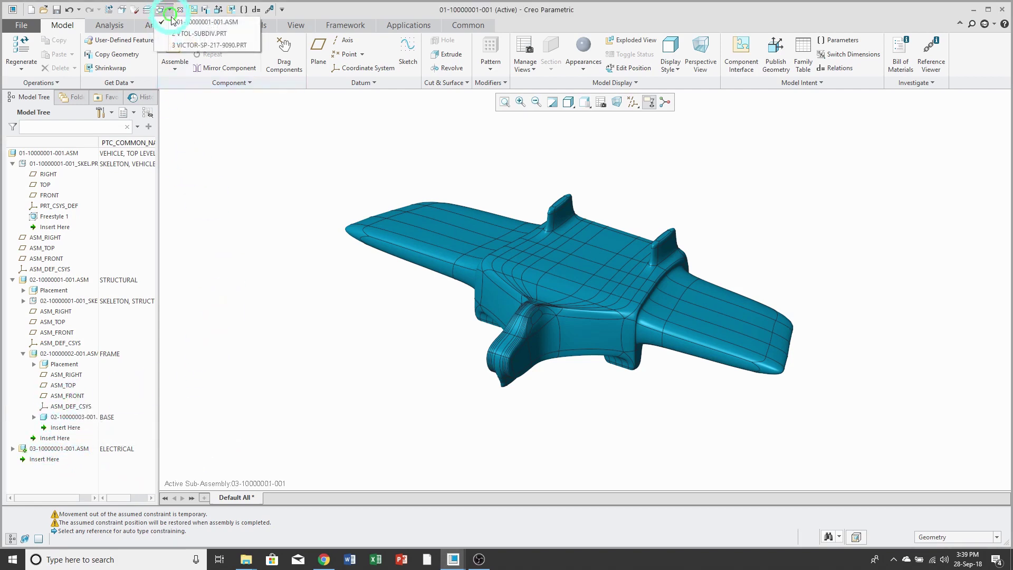
pyautogui.click(209, 45)
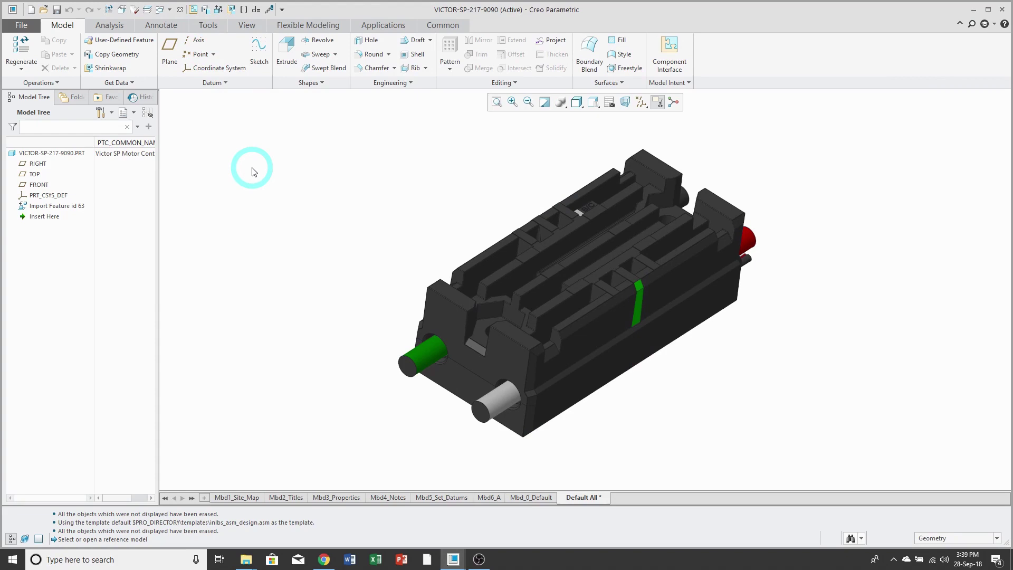
pyautogui.click(170, 9)
pyautogui.click(182, 22)
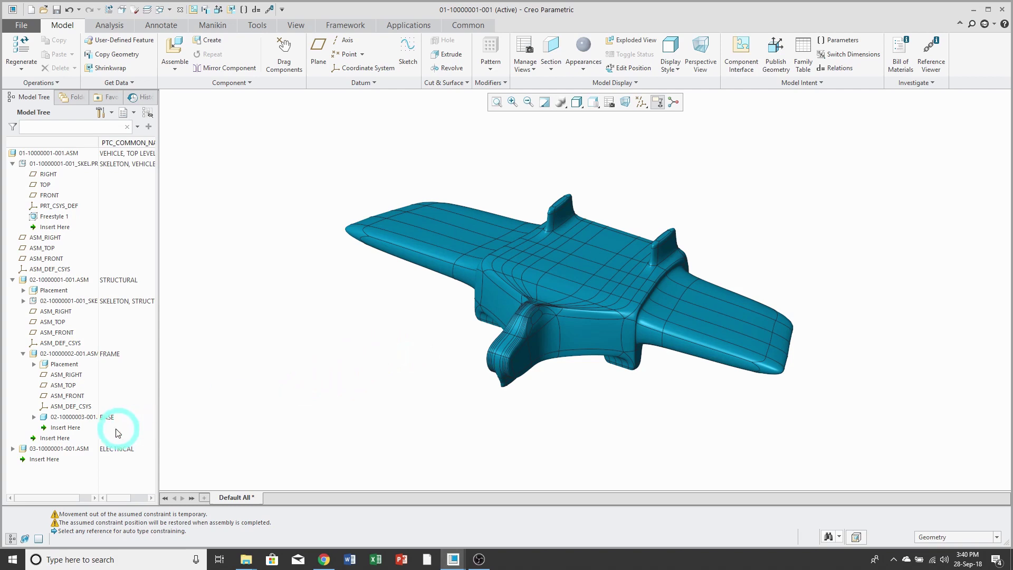
# Activate ELECTRICAL and include victor-sp-217-9090.prt from In Session without placing it.
pyautogui.click(12, 449)
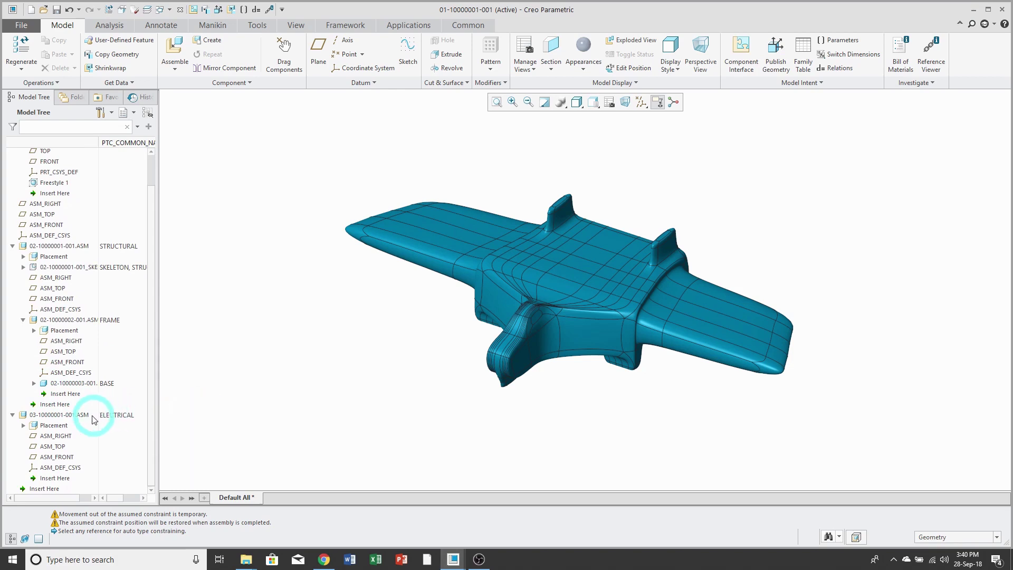
pyautogui.click(67, 419)
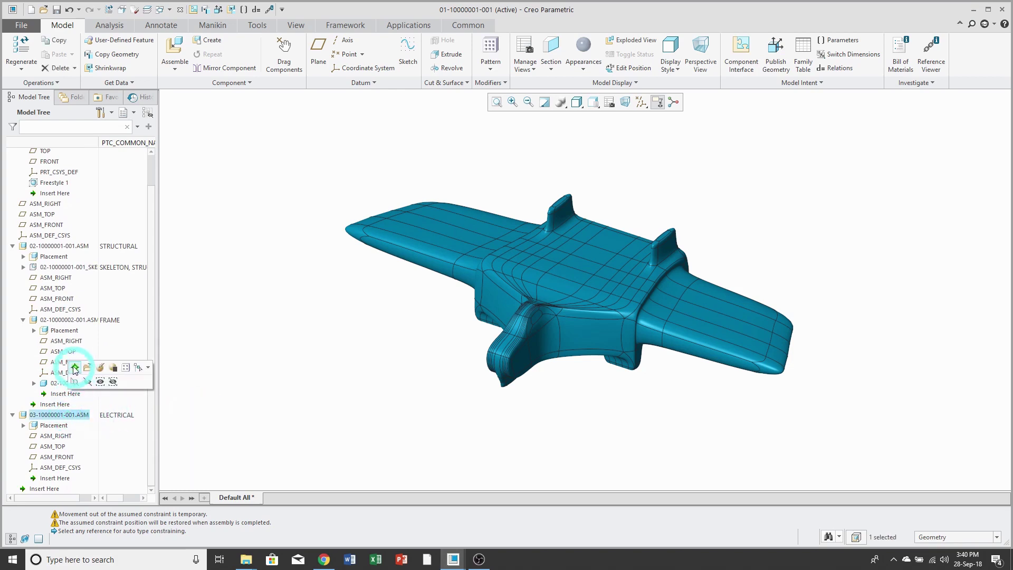
pyautogui.click(74, 367)
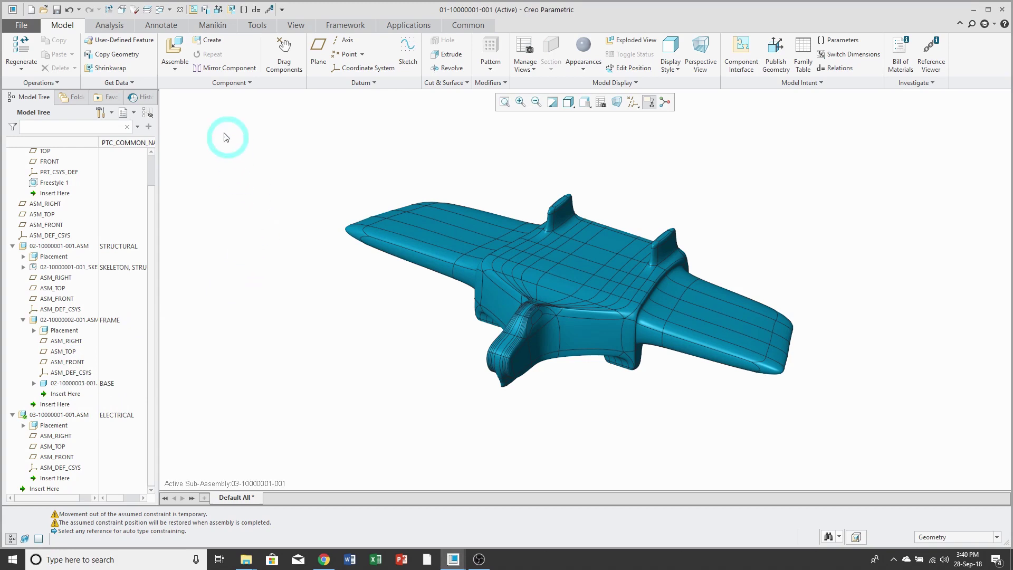
pyautogui.click(175, 71)
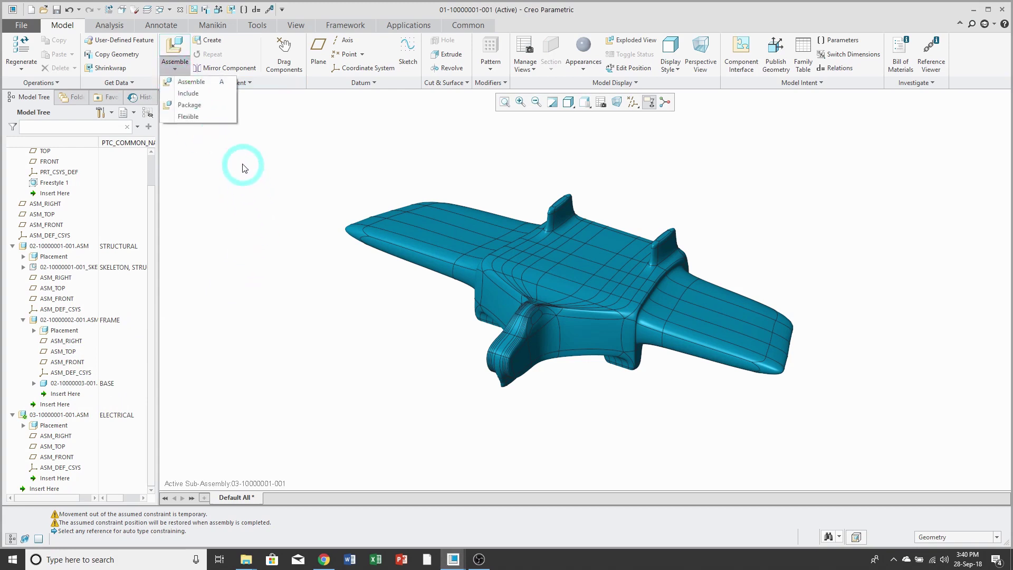
pyautogui.click(192, 95)
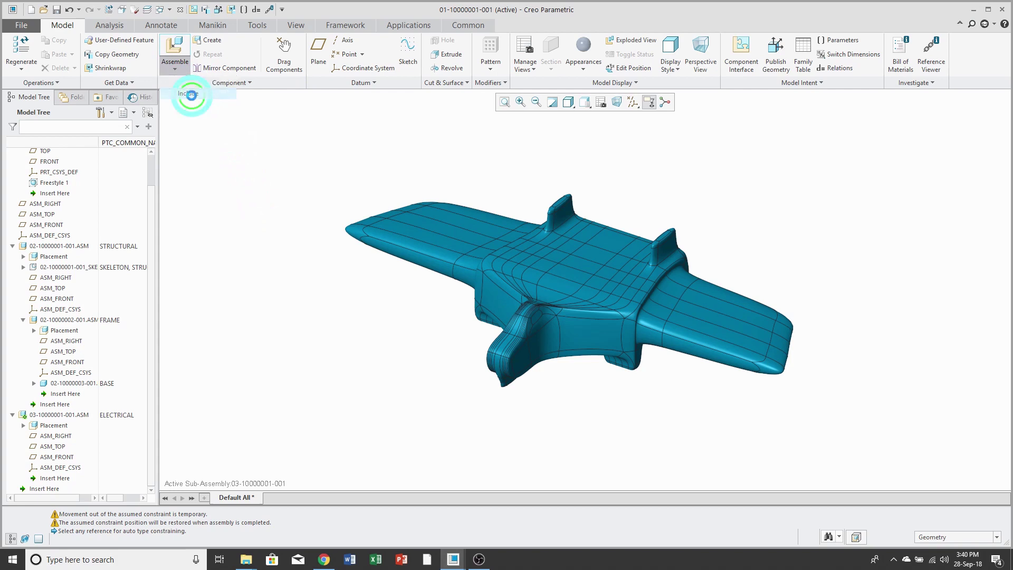
pyautogui.click(342, 222)
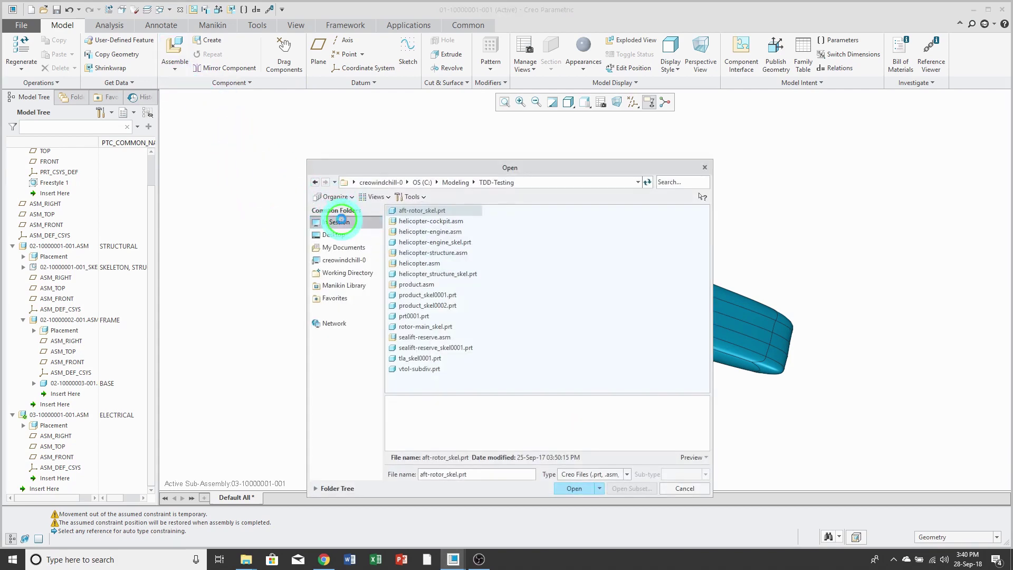
pyautogui.click(416, 295)
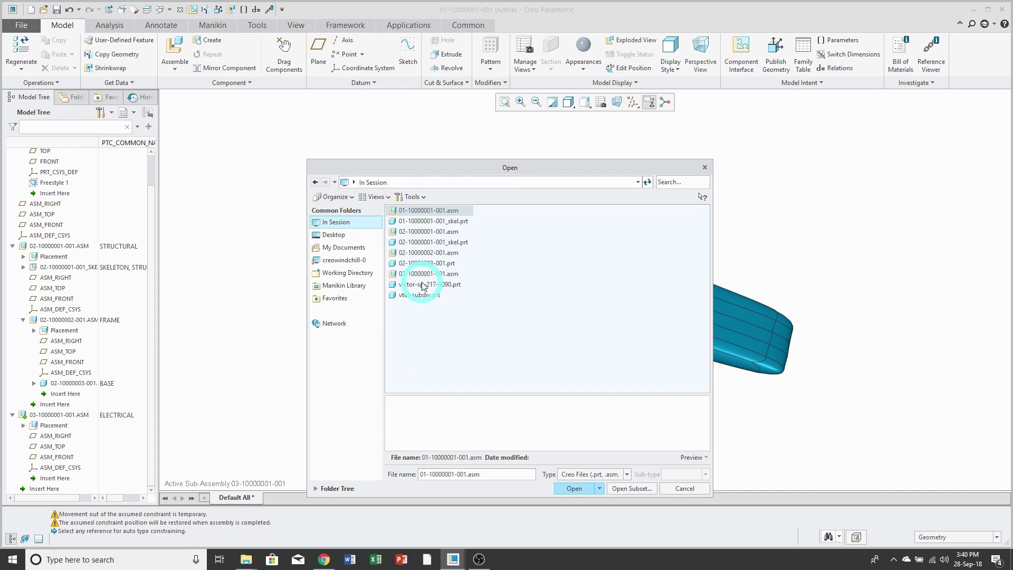
pyautogui.click(424, 285)
pyautogui.click(575, 489)
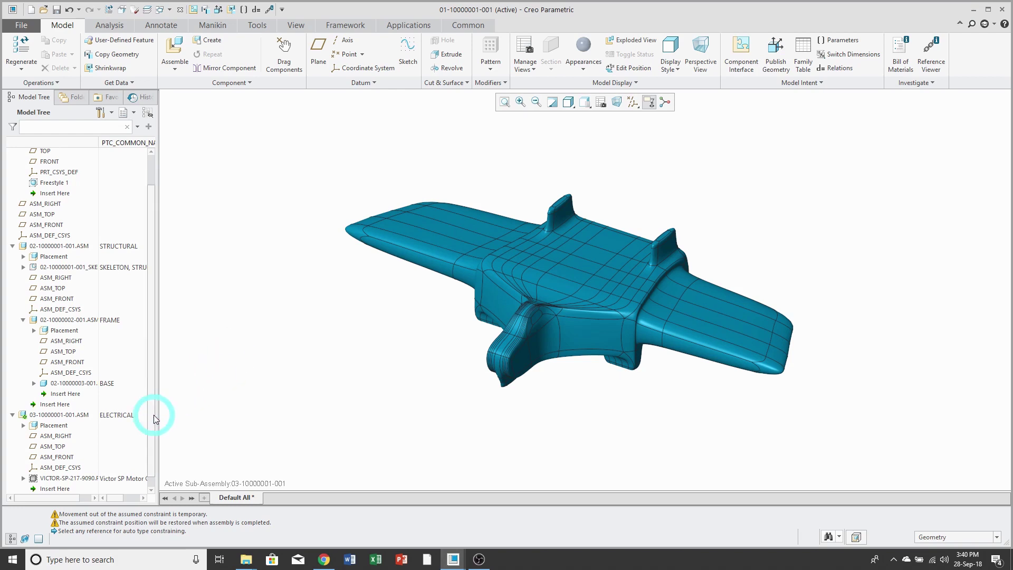
pyautogui.scroll(-1, 153, 414)
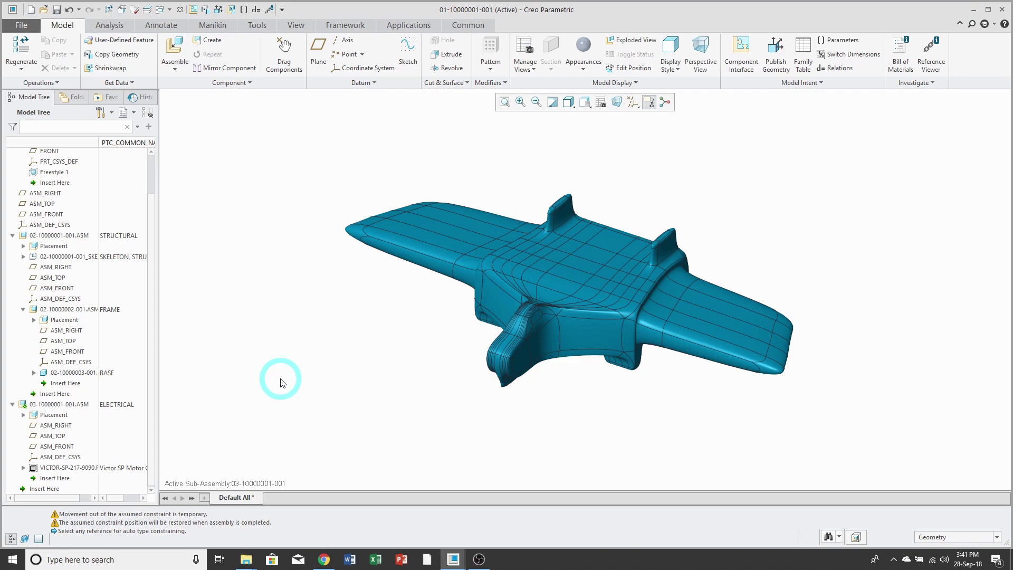
pyautogui.click(72, 240)
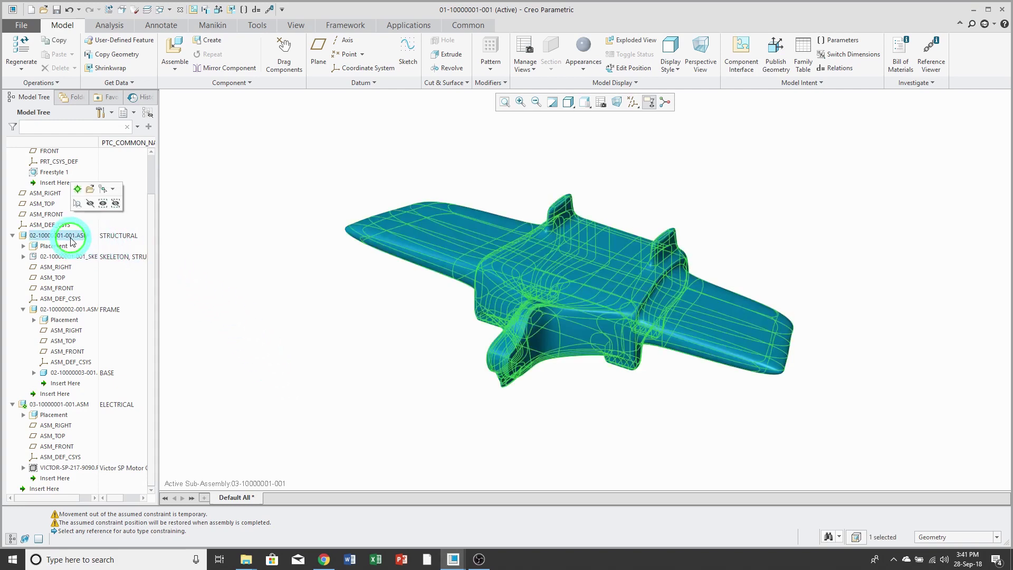
pyautogui.click(78, 190)
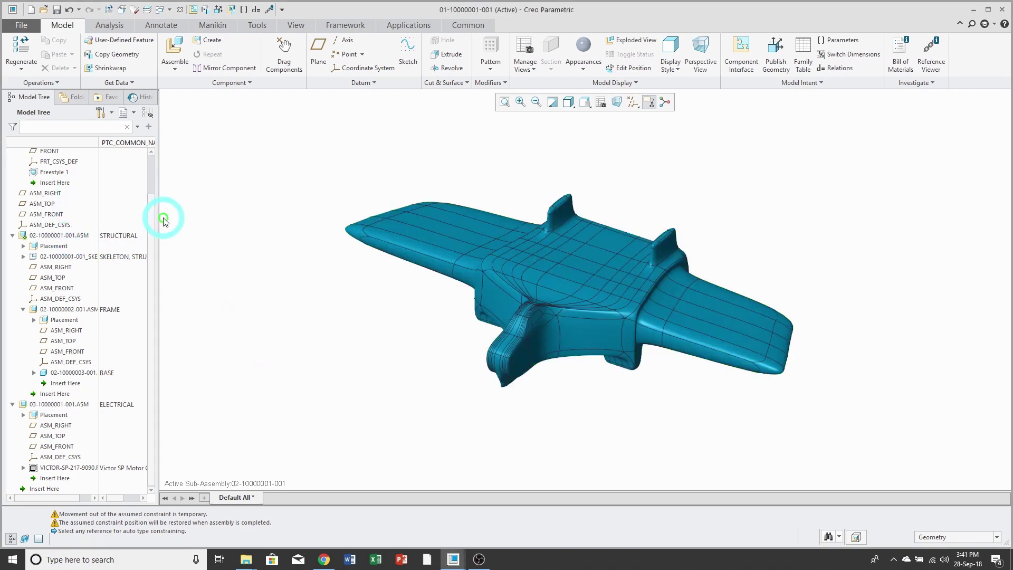
pyautogui.click(208, 40)
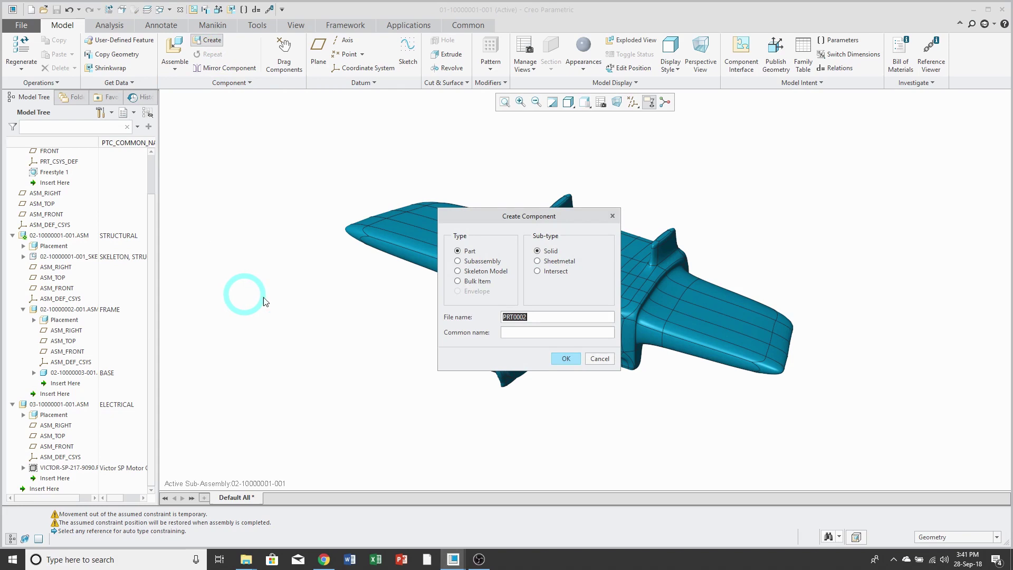
pyautogui.click(458, 281)
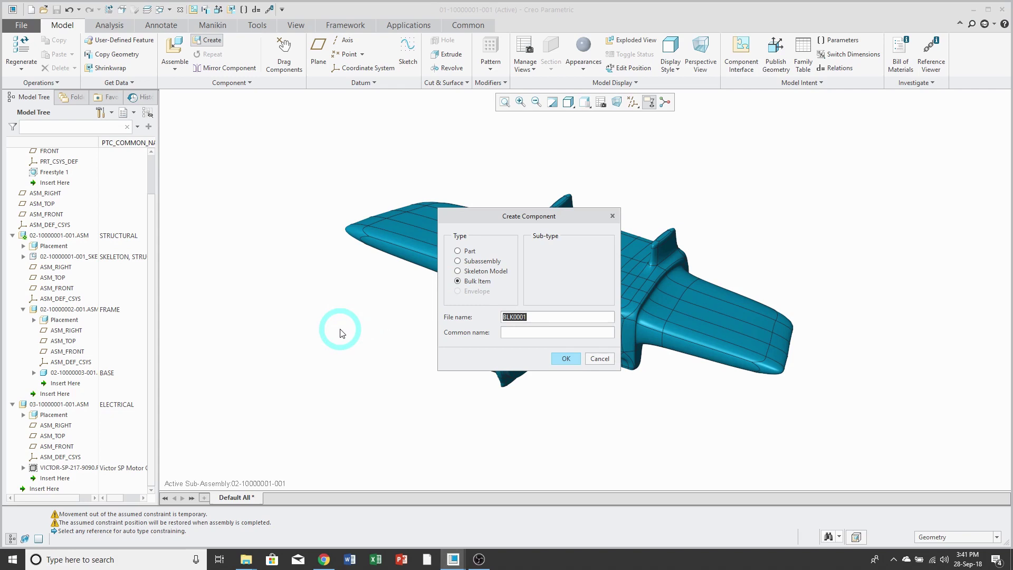
pyautogui.write('PAINT')
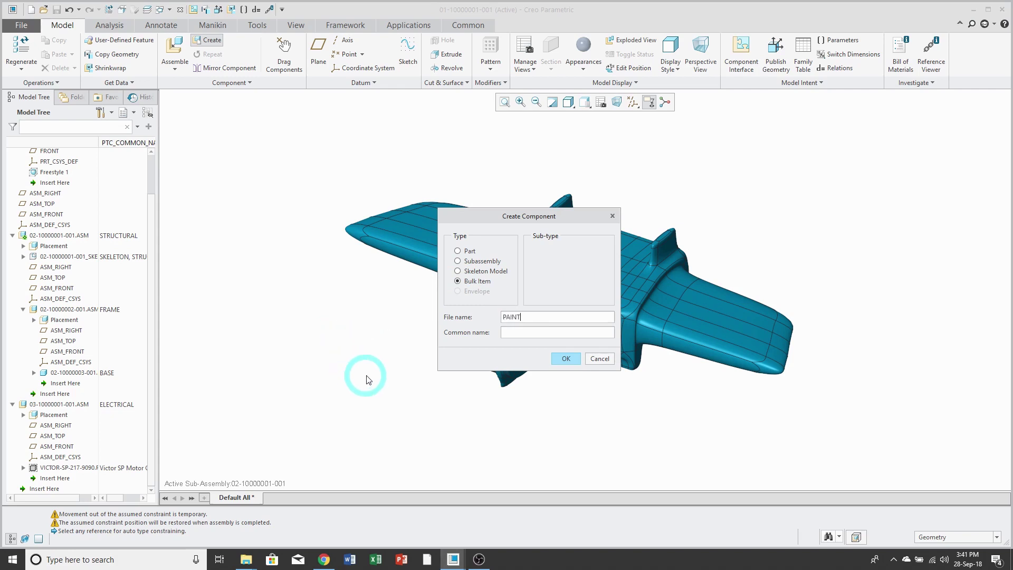
pyautogui.click(572, 358)
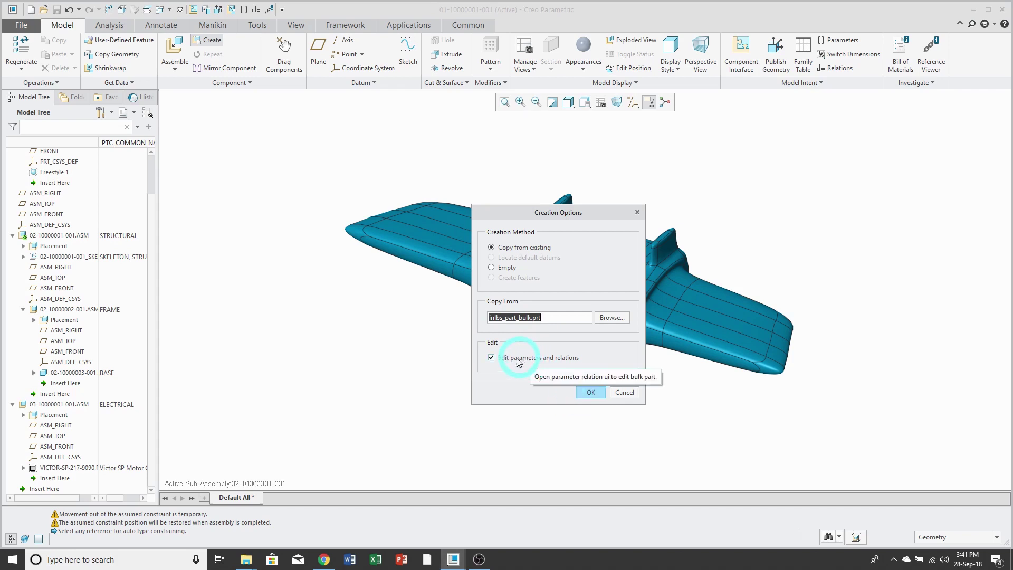
# Create PAINT from the default bulk template with a String parameter QUANTITY set to A/R.
pyautogui.click(586, 395)
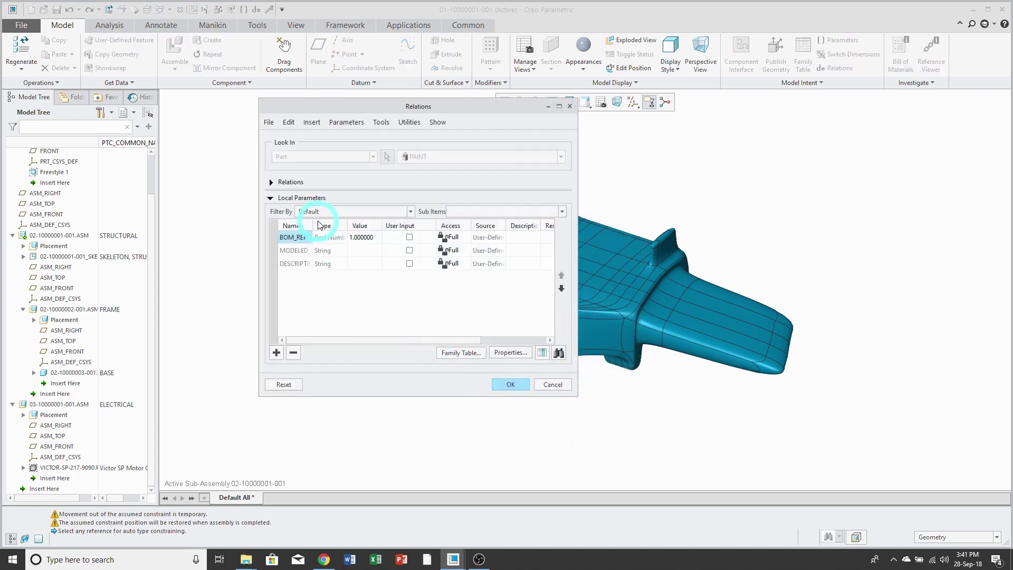
pyautogui.moveTo(313, 225); pyautogui.dragTo(360, 223)
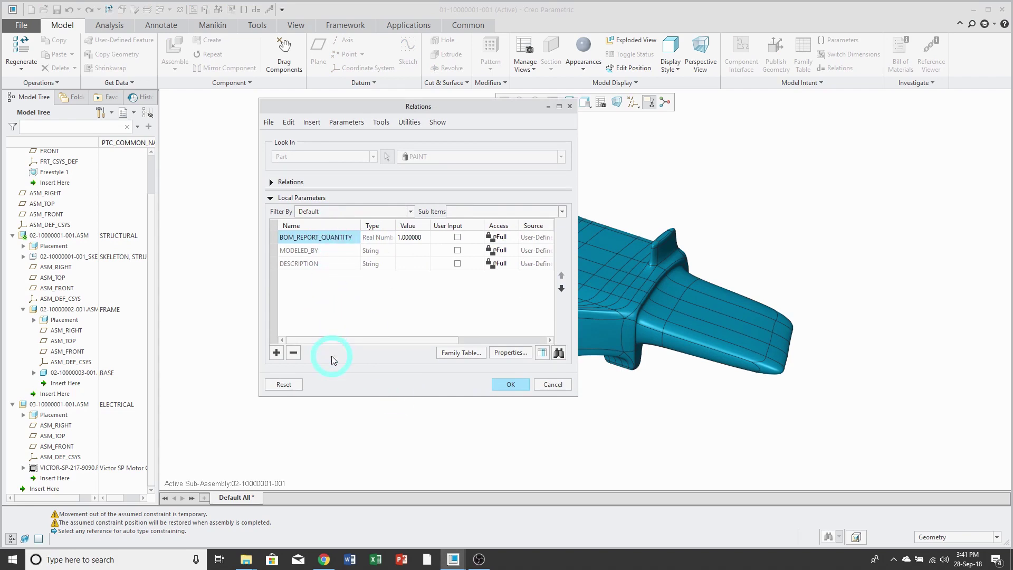
pyautogui.click(275, 353)
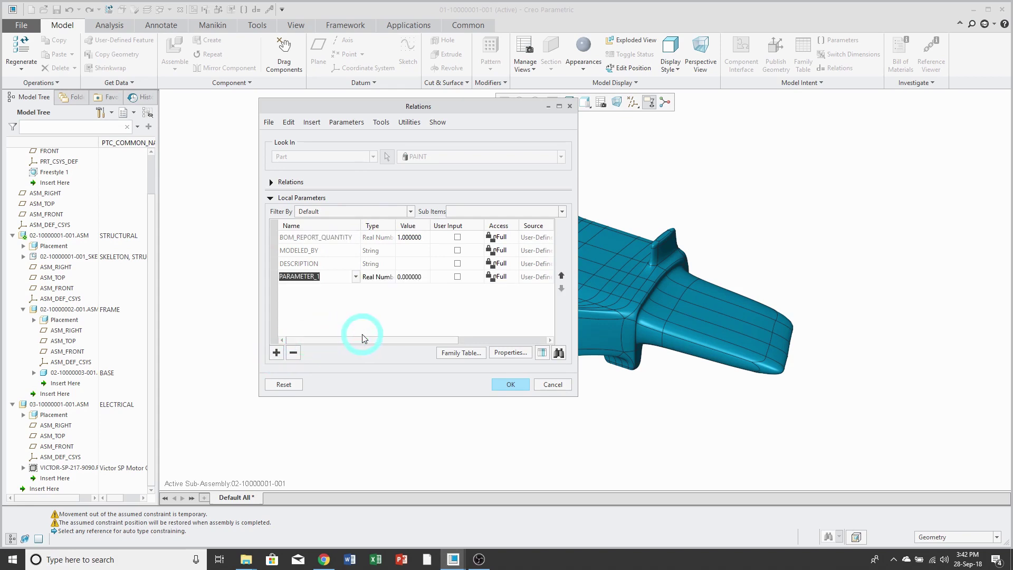
pyautogui.write('QUANTITY')
pyautogui.click(392, 278)
pyautogui.click(391, 277)
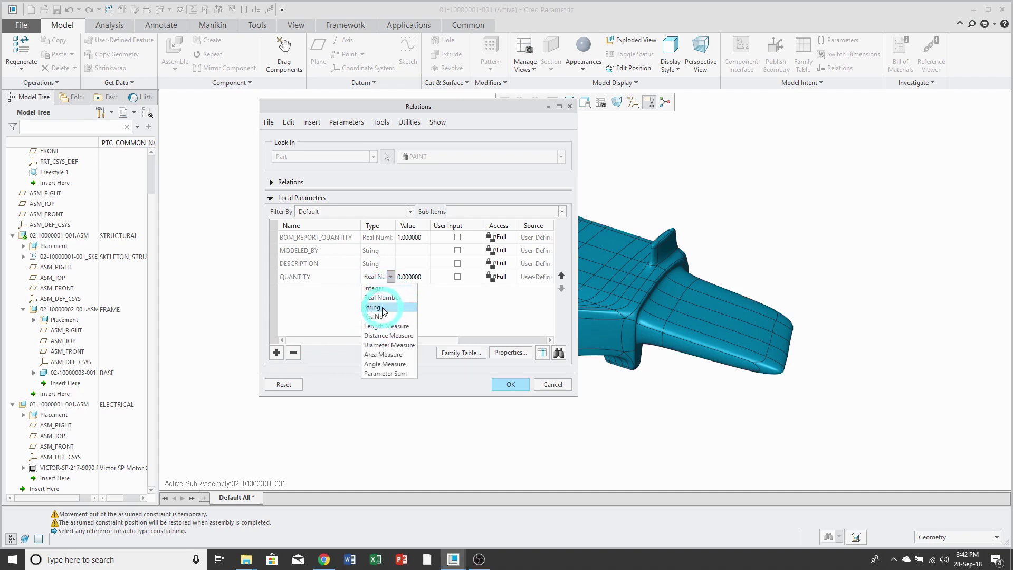
pyautogui.click(397, 311)
pyautogui.click(415, 282)
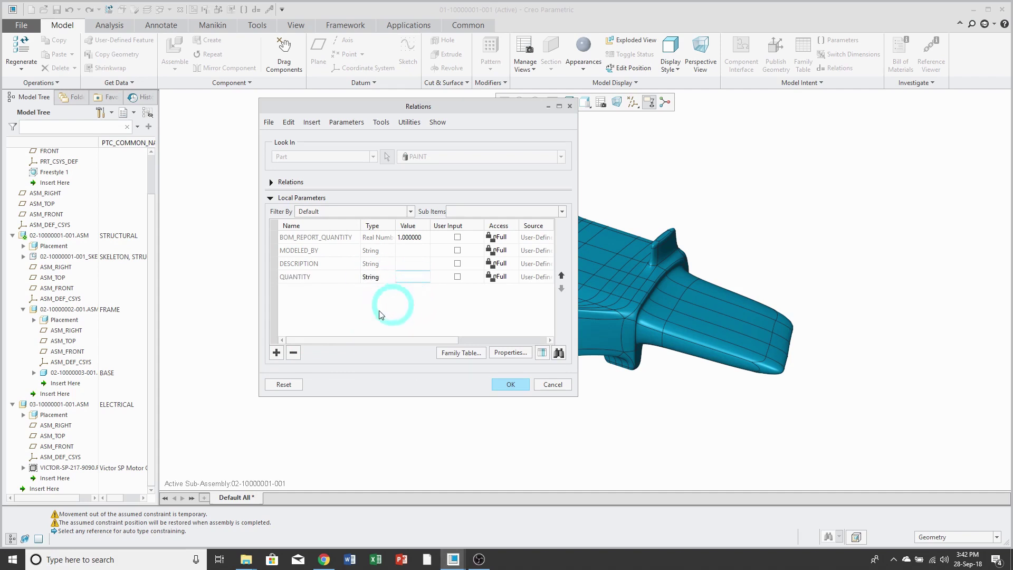
pyautogui.write('A/R')
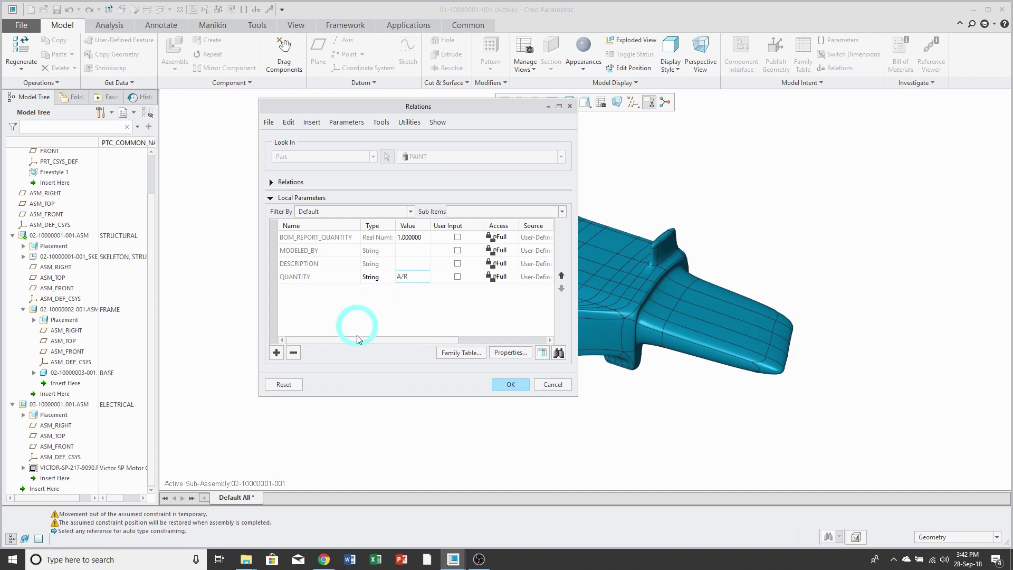
pyautogui.click(510, 385)
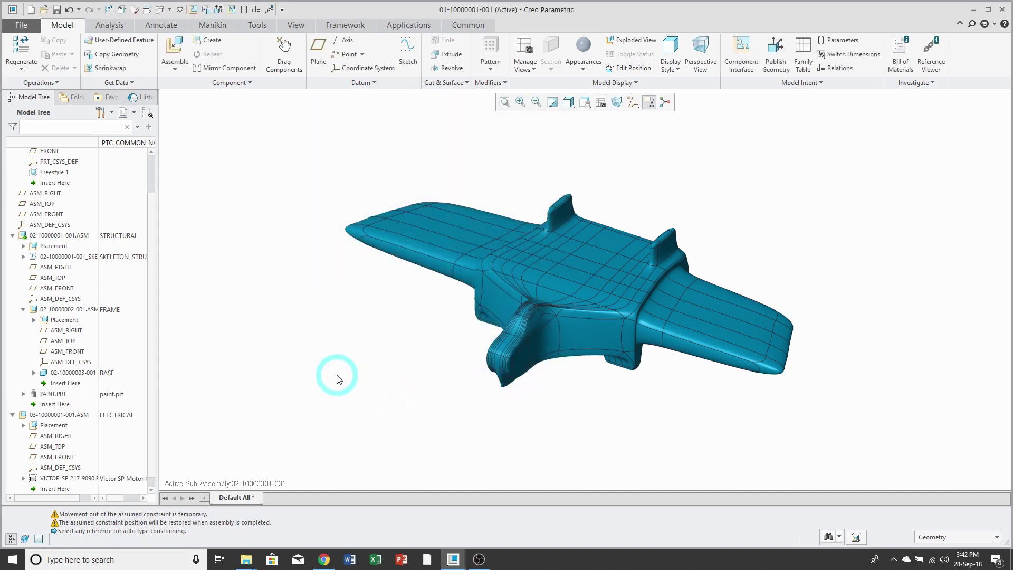